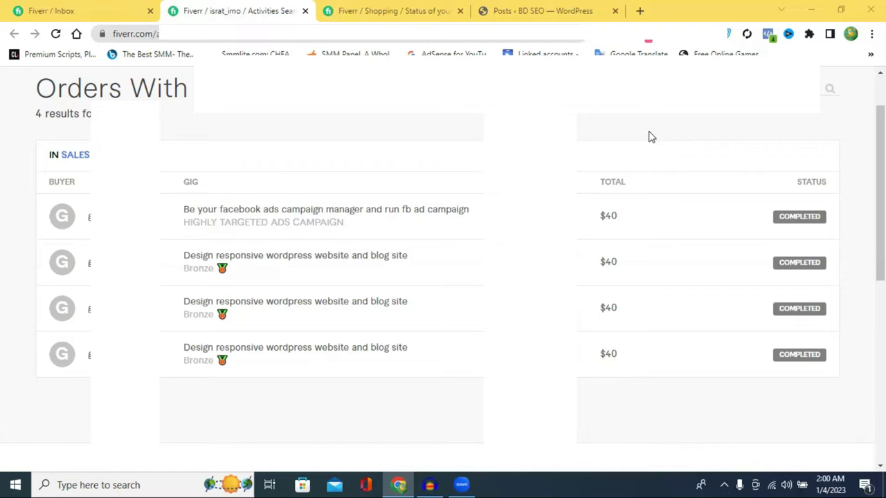
# Step: Reload the Fiverr orders page and review the gigs, totals and statuses of the buyer's orders
pyautogui.rightClick(575, 111)
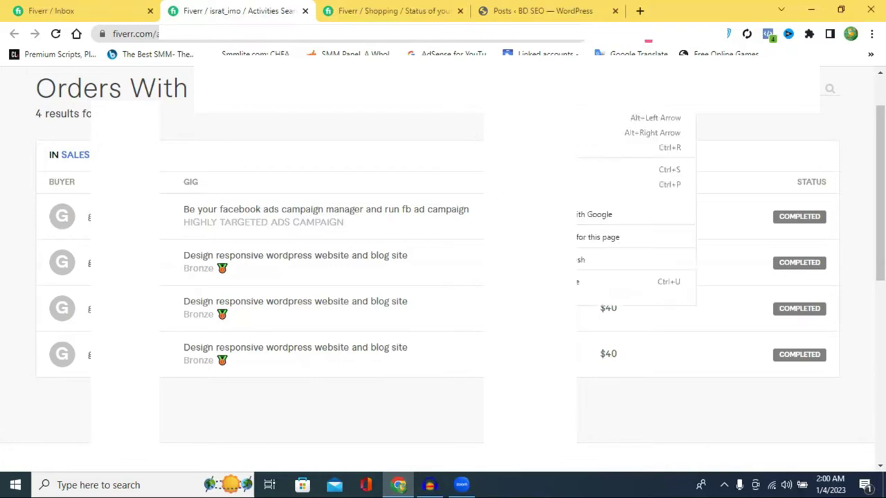
pyautogui.click(623, 147)
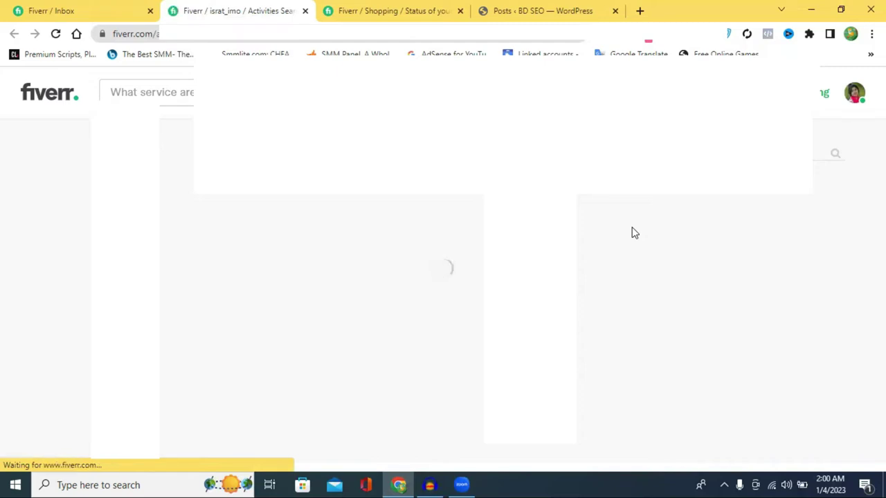
pyautogui.scroll(-2, 633, 233)
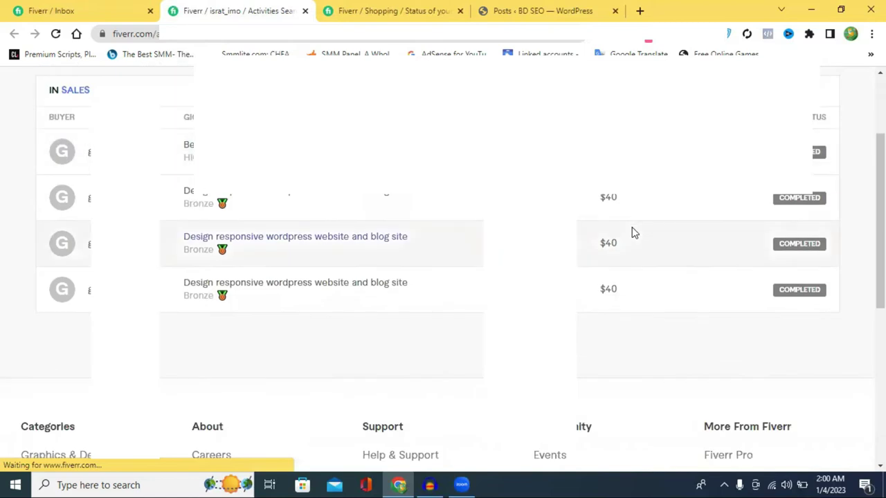
pyautogui.scroll(1, 600, 197)
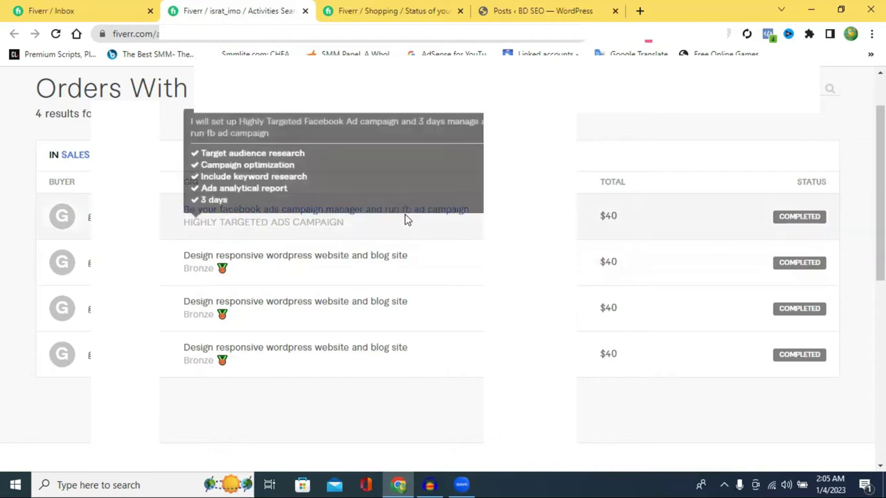
# Step: Review the custom offer for the responsive WordPress website and blog site in the buyer's Fiverr inbox conversation
pyautogui.click(78, 6)
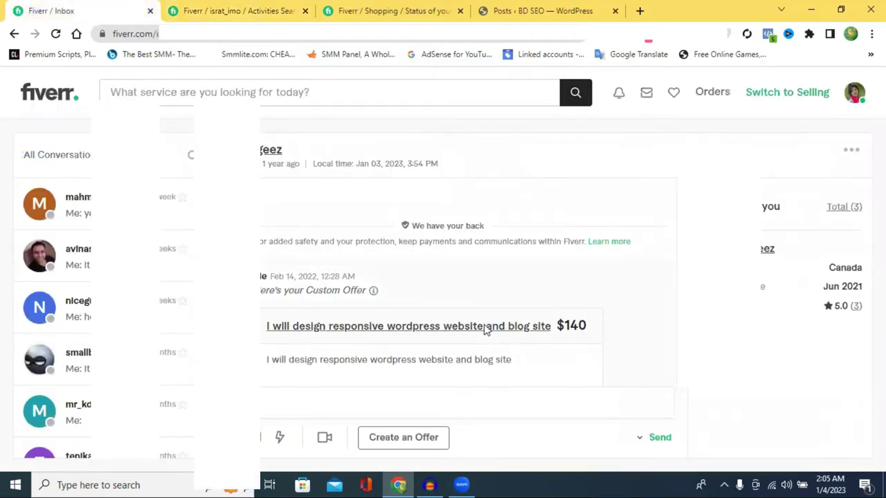
pyautogui.scroll(-2, 484, 328)
pyautogui.scroll(-1, 513, 234)
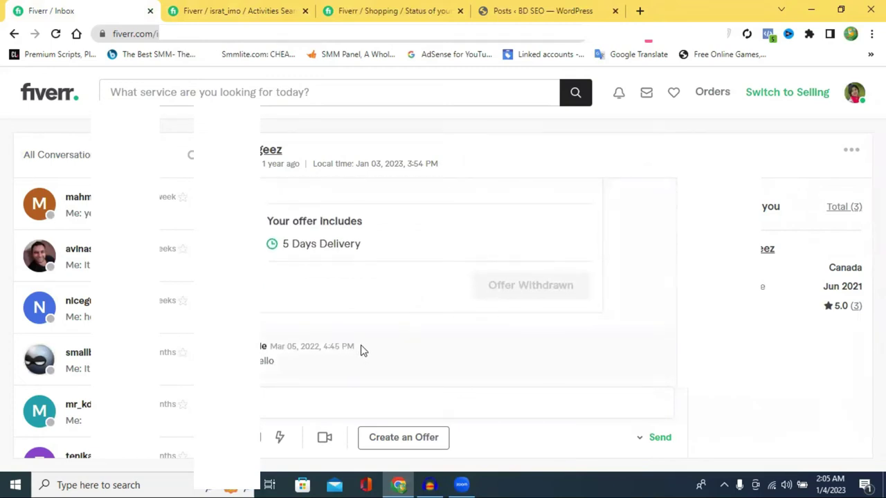
pyautogui.scroll(3, 335, 345)
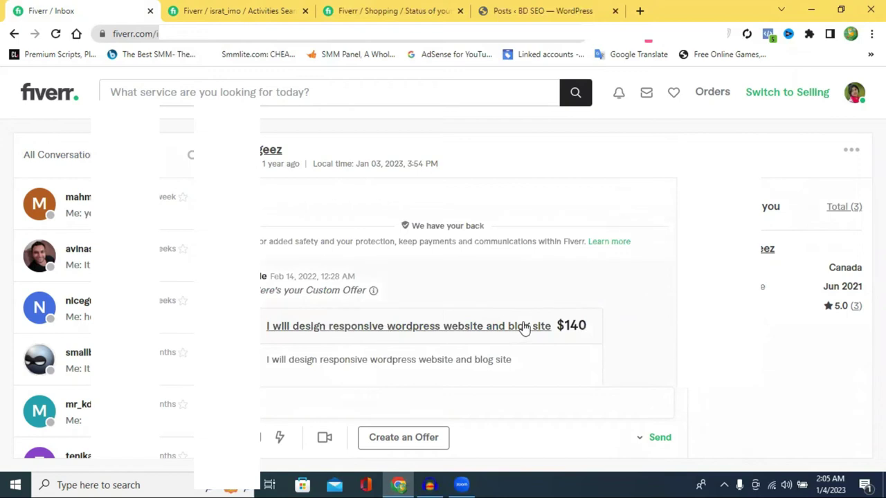
pyautogui.scroll(-2, 389, 276)
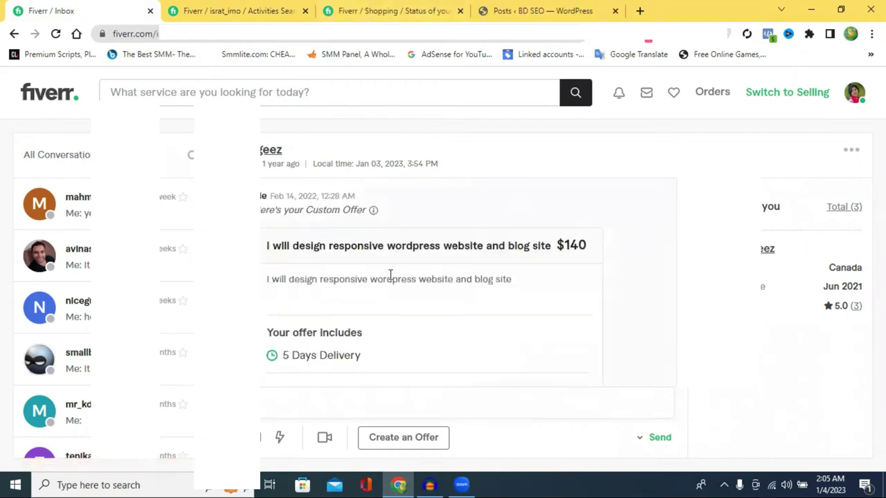
pyautogui.scroll(-2, 395, 268)
pyautogui.scroll(3, 395, 268)
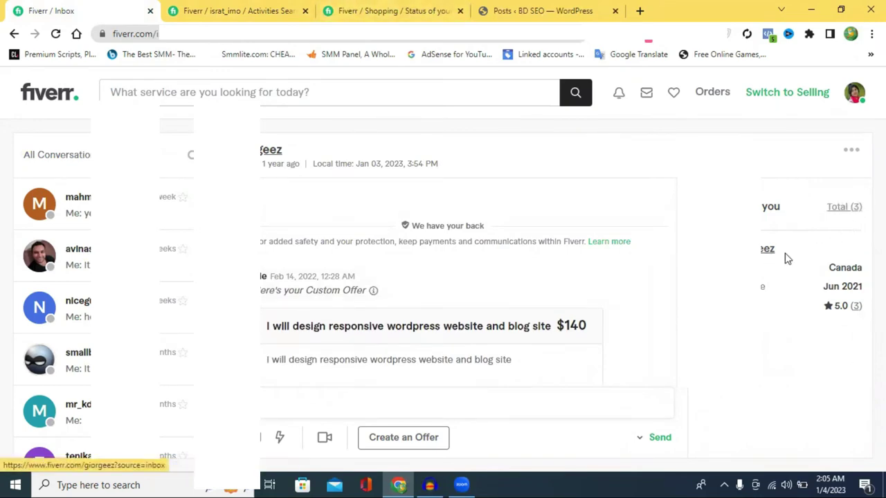
# Step: Examine the order's submitted requirements on its Fiverr status page and preview the first attached photo
pyautogui.click(267, 8)
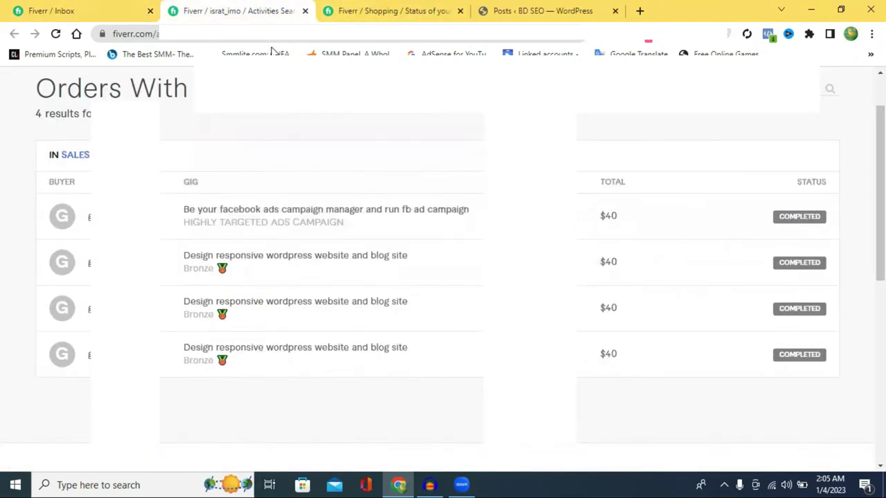
pyautogui.click(356, 12)
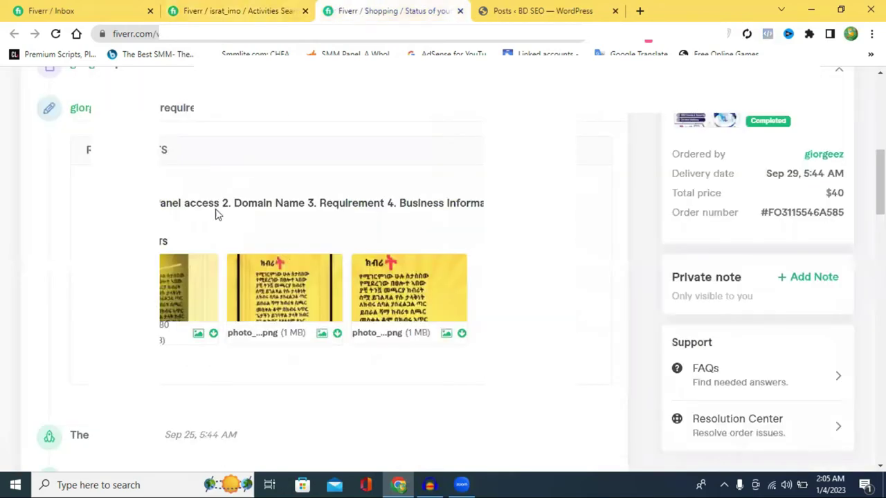
pyautogui.scroll(3, 228, 228)
pyautogui.scroll(-5, 230, 228)
pyautogui.scroll(2, 218, 202)
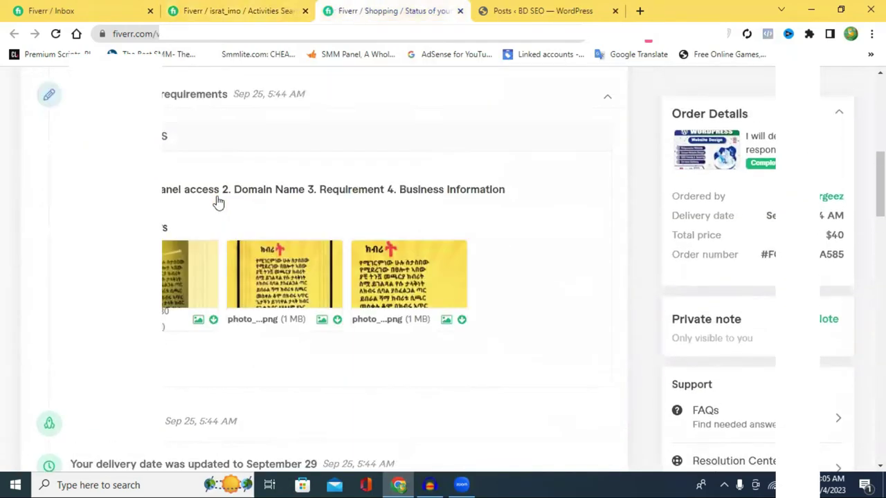
pyautogui.click(167, 275)
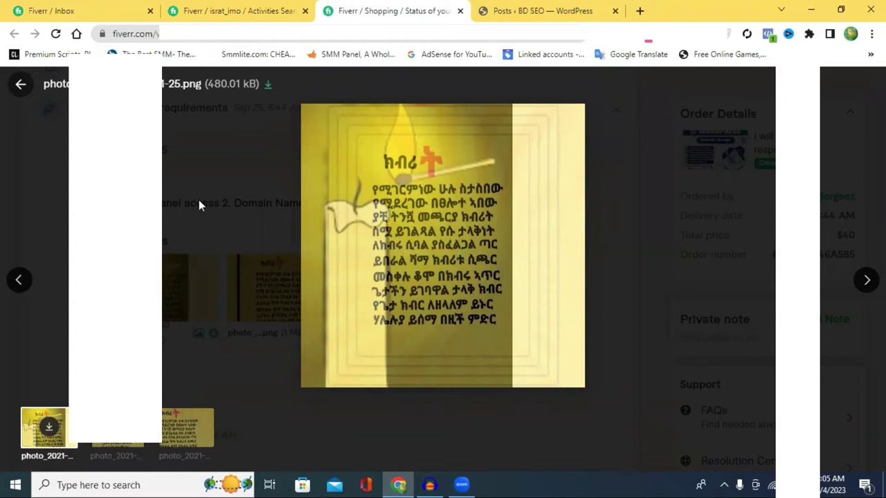
pyautogui.click(16, 89)
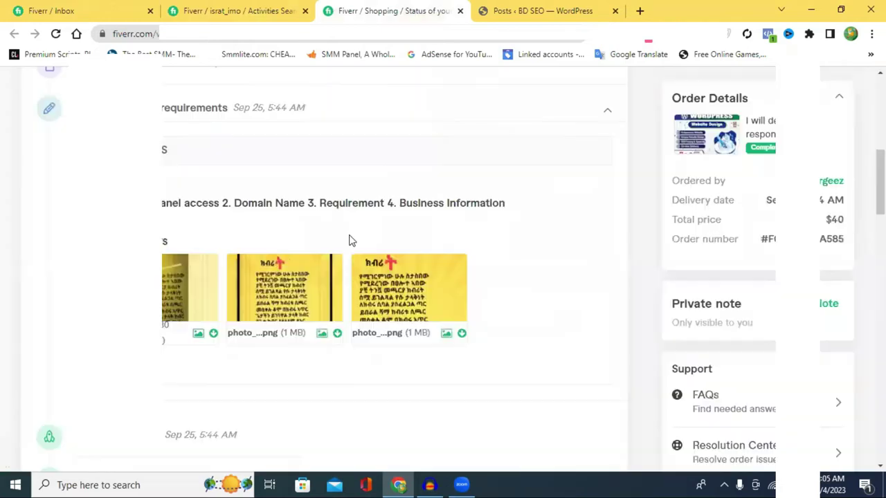
# Step: Switch to the BD SEO WordPress admin and open the live site in a new tab
pyautogui.click(543, 11)
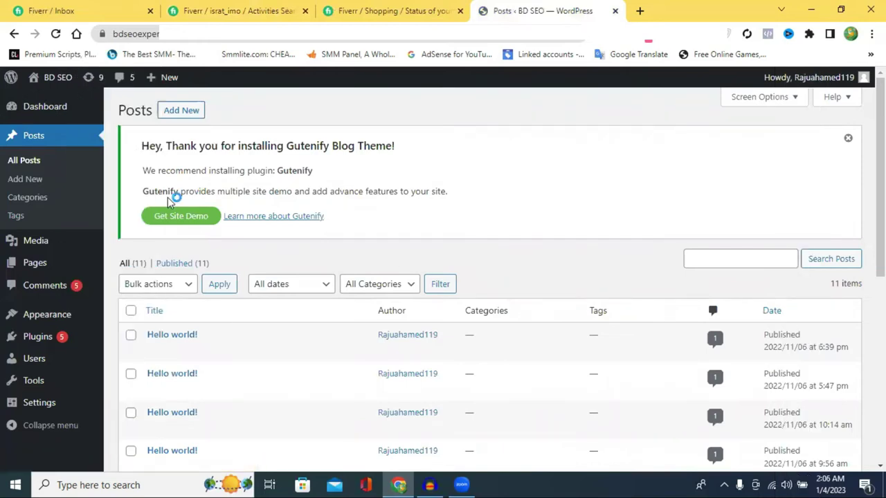
pyautogui.moveTo(57, 79)
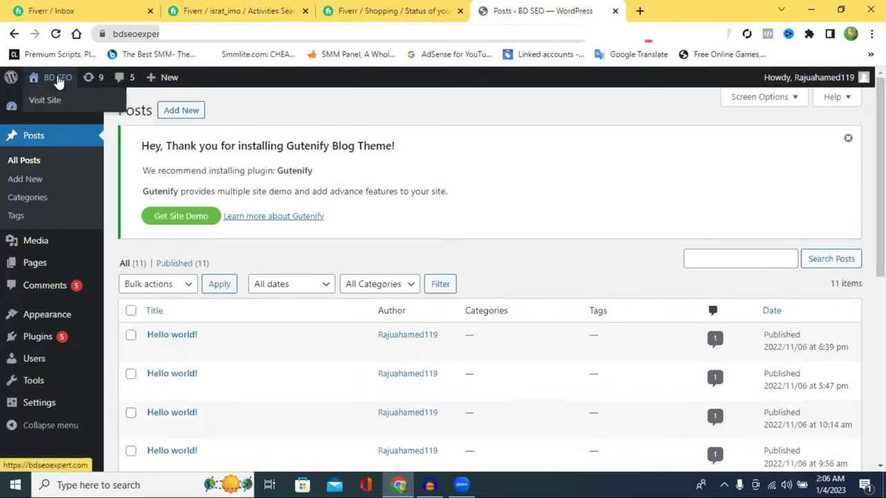
pyautogui.rightClick(57, 103)
pyautogui.click(104, 113)
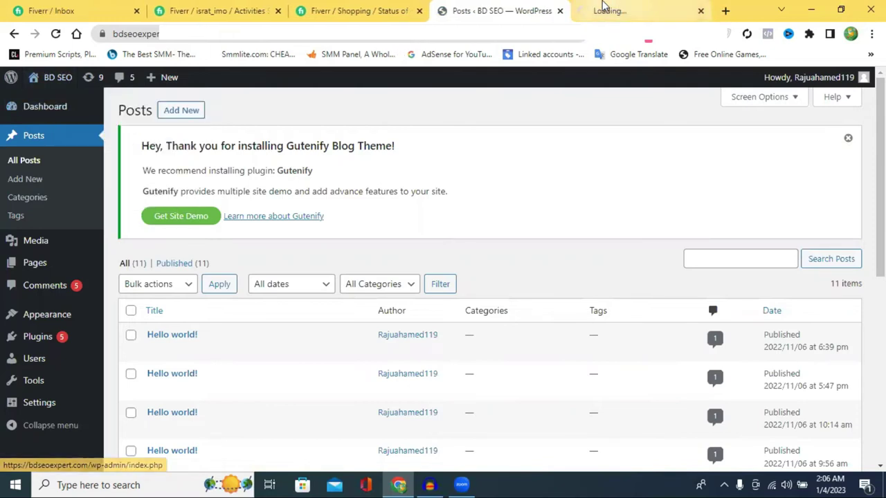
pyautogui.click(605, 11)
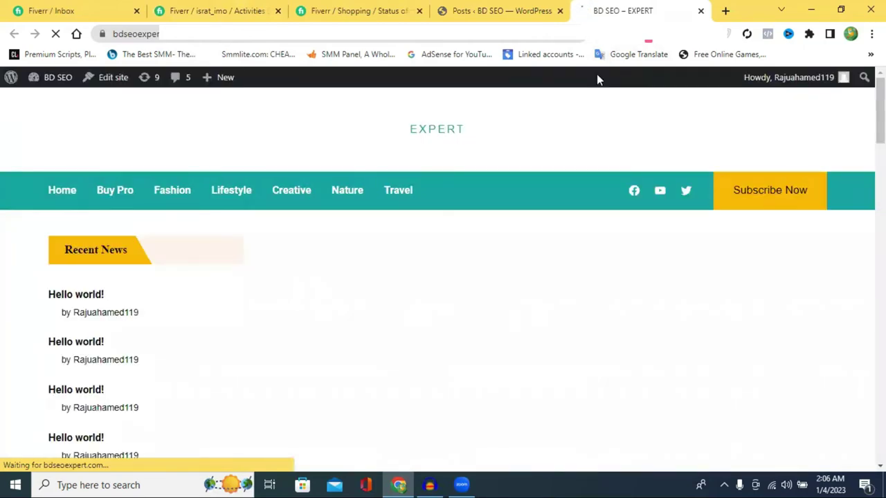
# Step: Examine the BD SEO homepage layout, including the Recent News and Recent Category sections and the posts
pyautogui.scroll(-5, 399, 270)
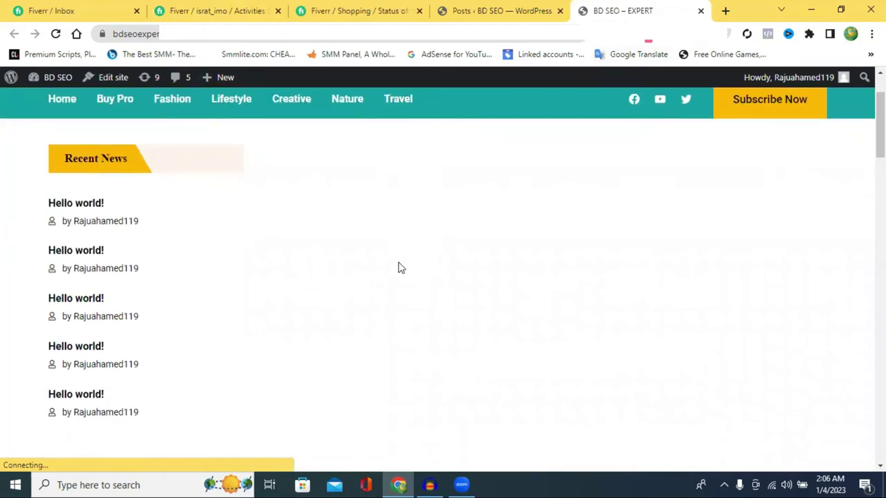
pyautogui.scroll(-1, 402, 256)
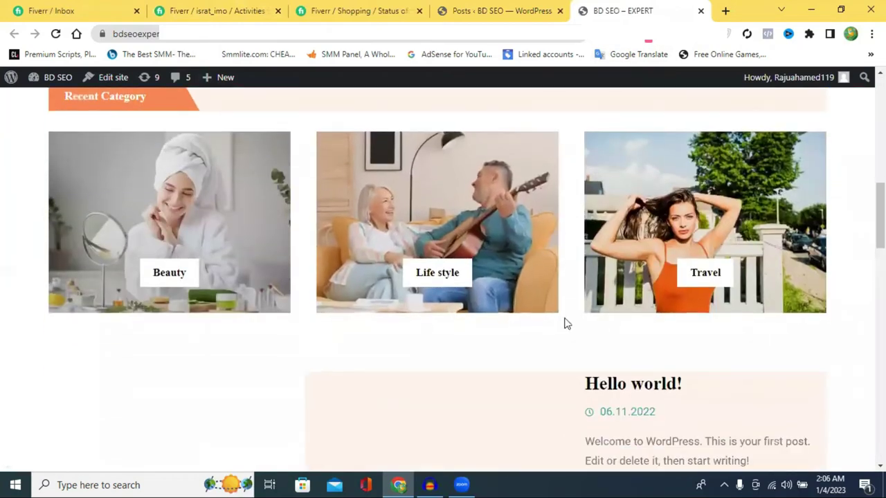
pyautogui.scroll(1, 339, 270)
pyautogui.scroll(6, 333, 272)
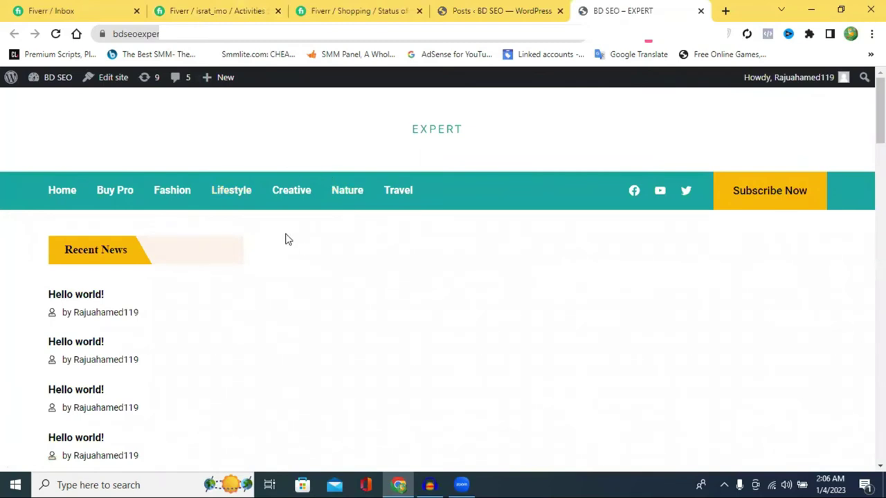
pyautogui.scroll(-4, 340, 247)
pyautogui.scroll(-5, 344, 242)
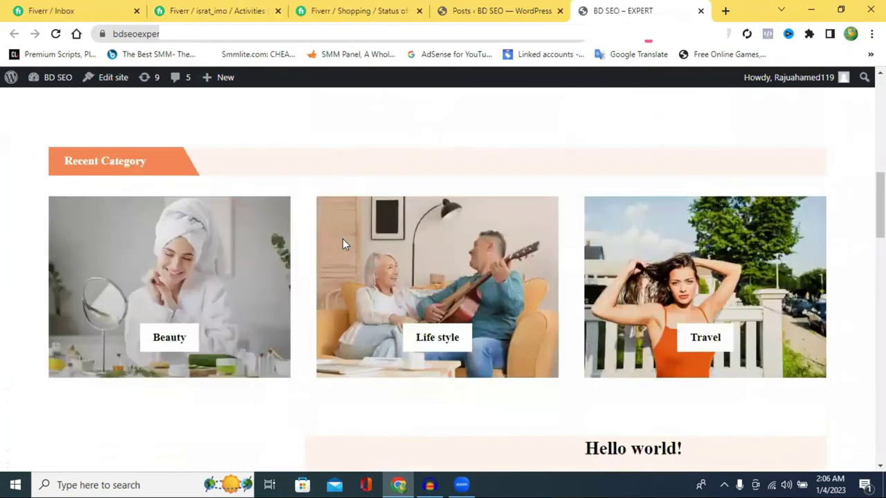
pyautogui.scroll(2, 406, 237)
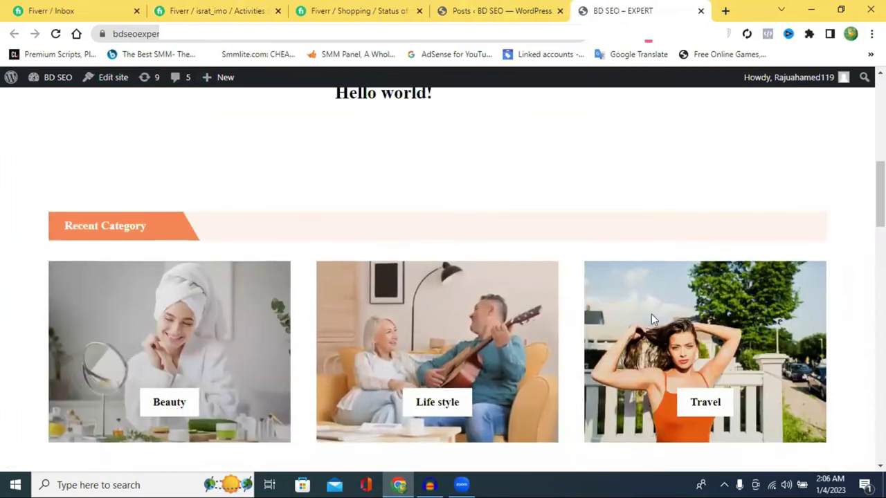
pyautogui.scroll(-3, 215, 250)
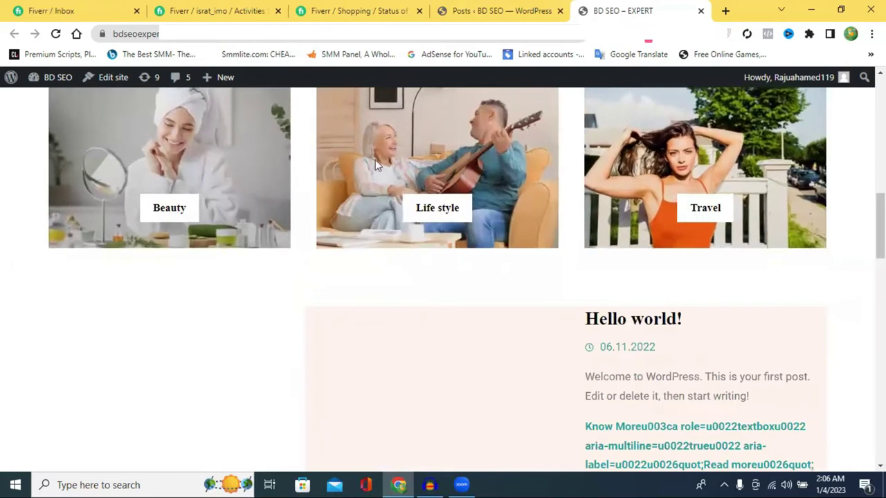
pyautogui.scroll(1, 201, 185)
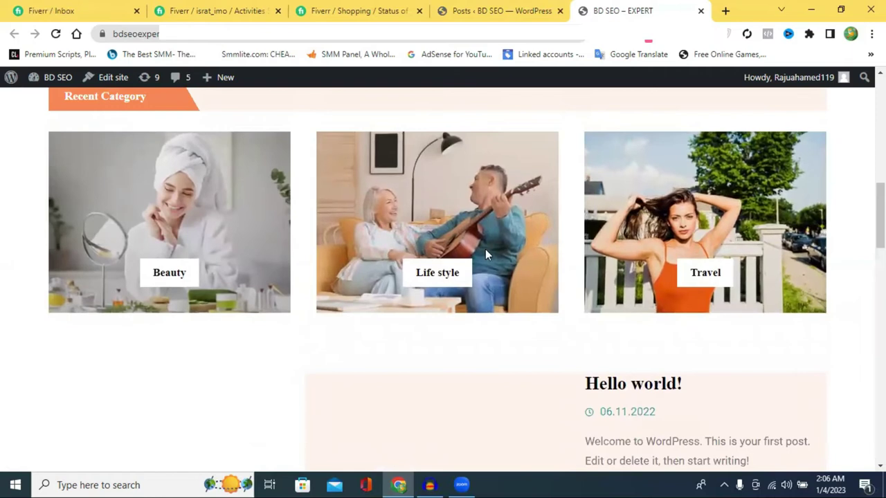
pyautogui.scroll(-10, 485, 251)
pyautogui.scroll(10, 485, 255)
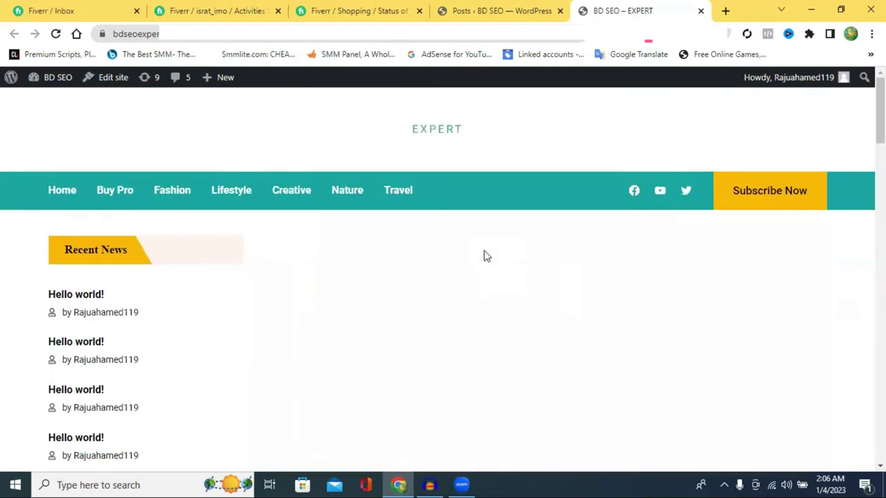
# Step: Return to the WordPress posts list and start a new post
pyautogui.click(468, 7)
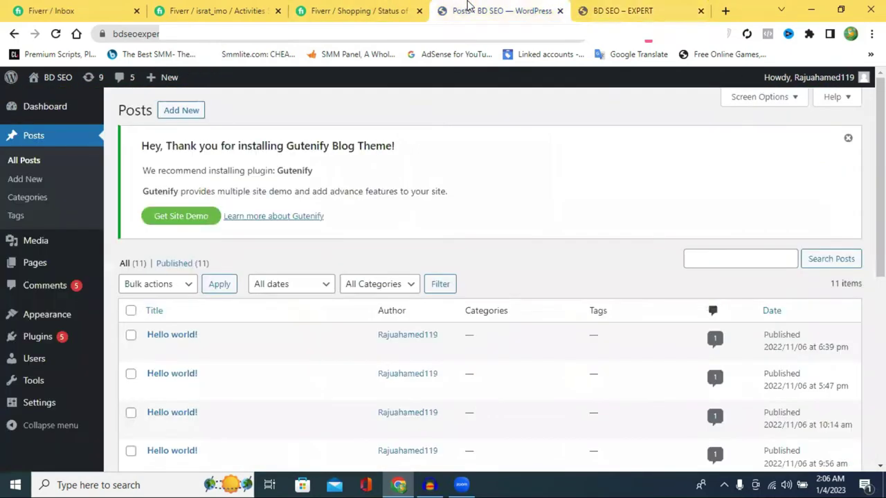
pyautogui.click(614, 9)
pyautogui.click(478, 8)
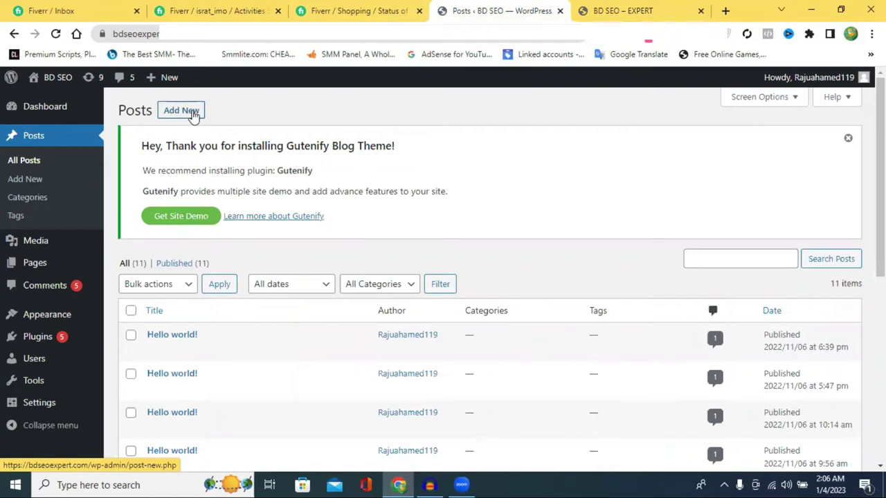
pyautogui.click(187, 115)
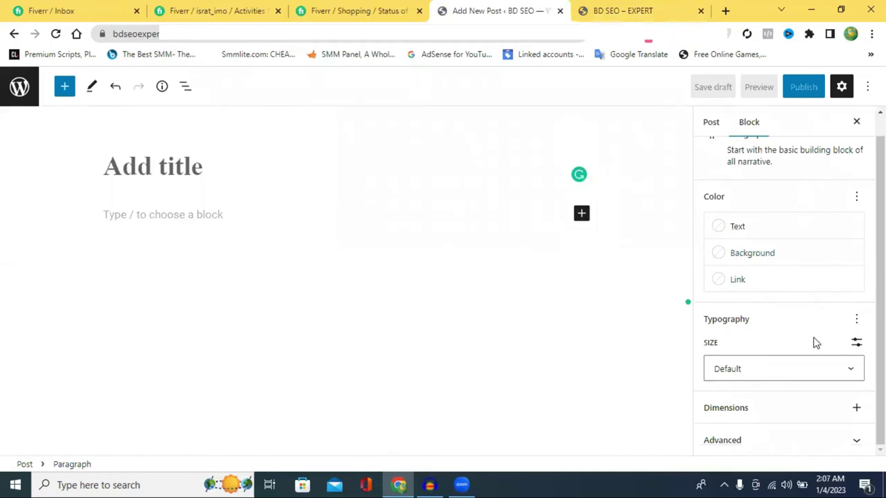
# Step: Insert an Image block into the body of the new post
pyautogui.click(588, 217)
pyautogui.click(583, 254)
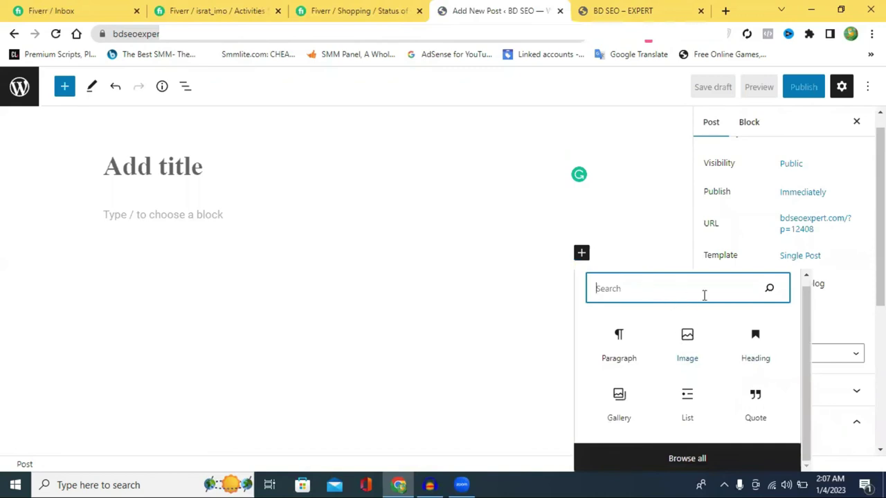
pyautogui.click(377, 305)
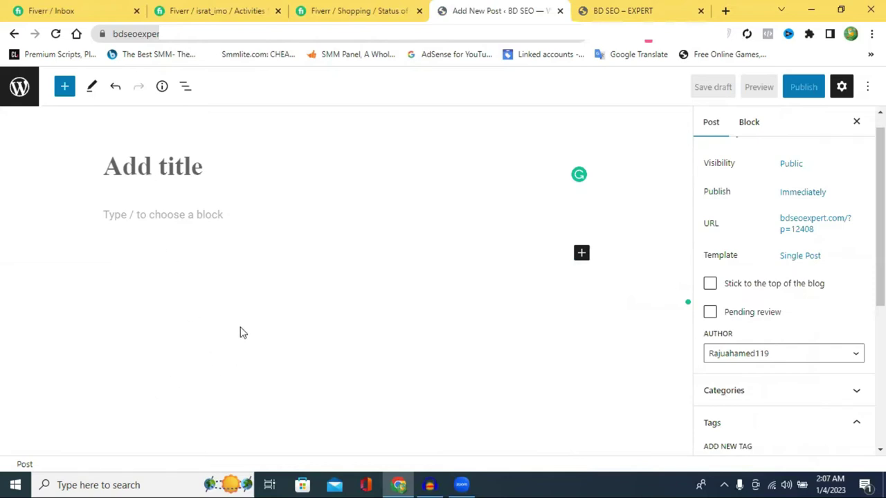
pyautogui.click(583, 254)
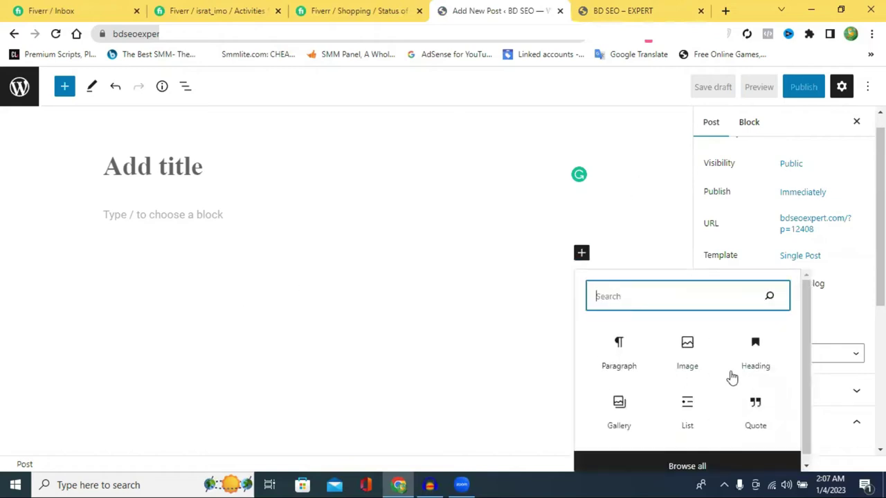
pyautogui.click(677, 359)
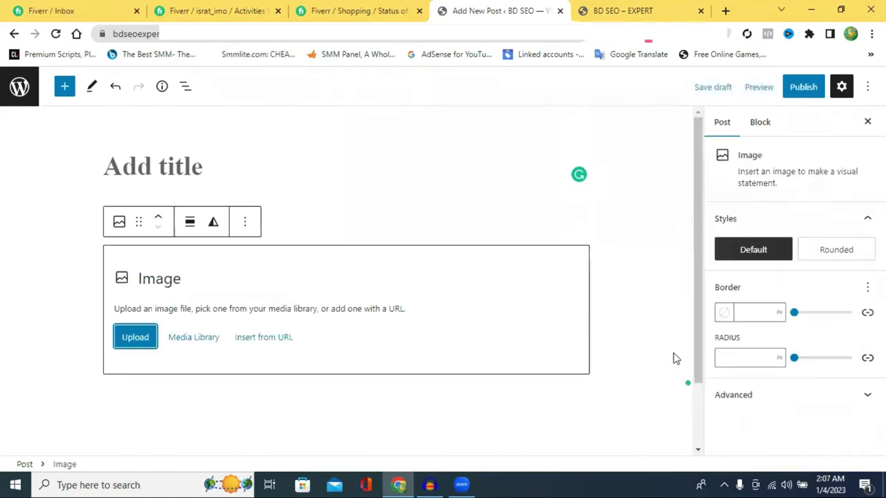
# Step: Upload photo_2021-09-24_01-11-25 from the Downloads folder into the post's Image block
pyautogui.click(141, 336)
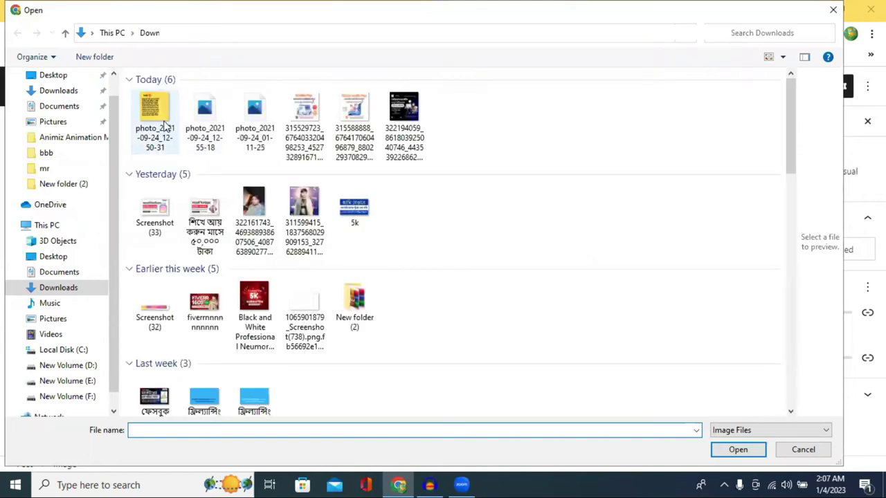
pyautogui.click(155, 114)
pyautogui.click(254, 114)
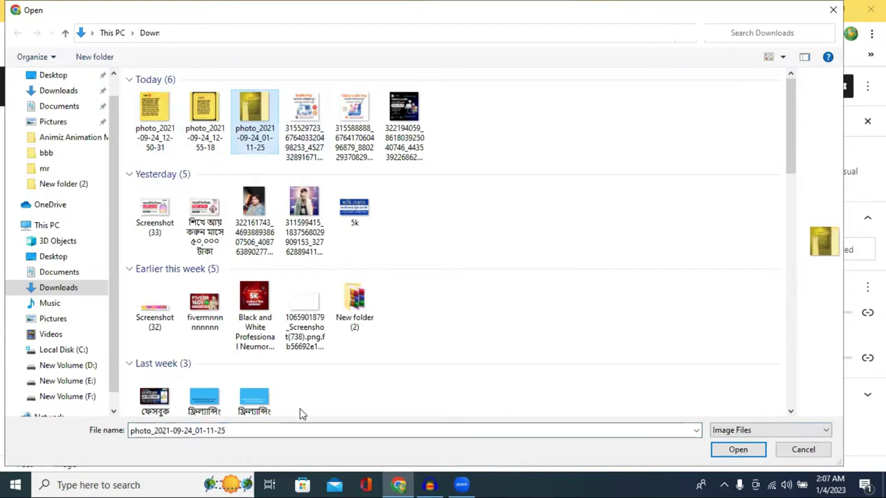
pyautogui.press('Return')
pyautogui.scroll(-3, 296, 246)
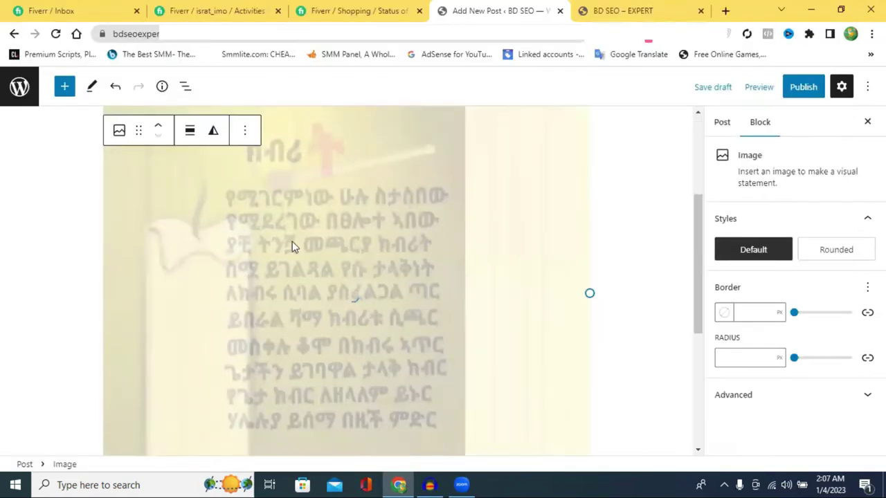
pyautogui.scroll(-1, 371, 235)
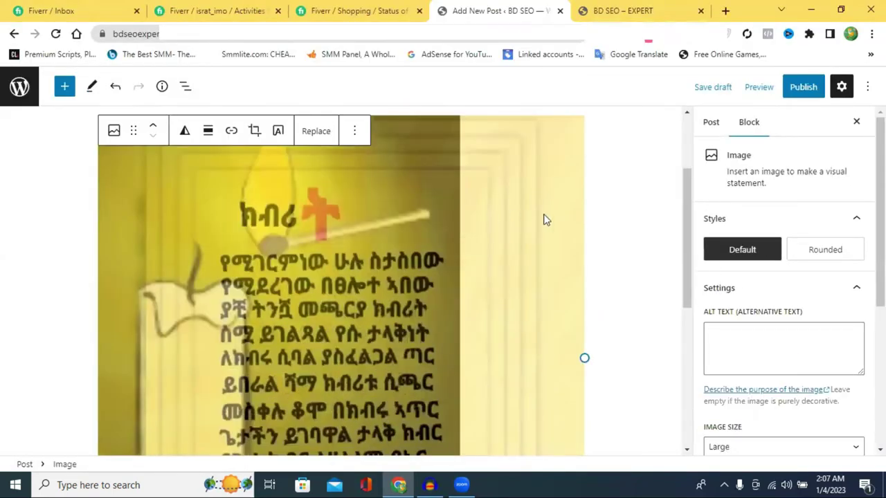
pyautogui.scroll(-5, 524, 222)
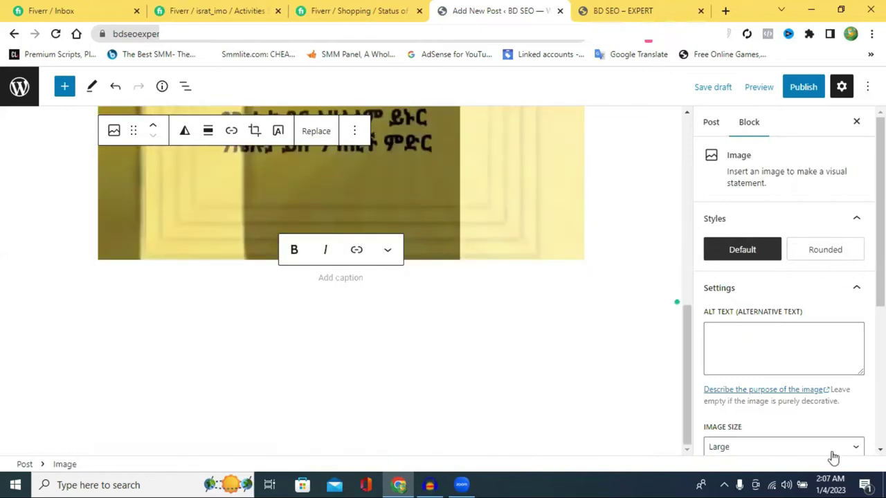
# Step: Set the uploaded photo_2021-09-24_01-11-25.jpg as the post's featured image from the media library
pyautogui.scroll(-3, 781, 391)
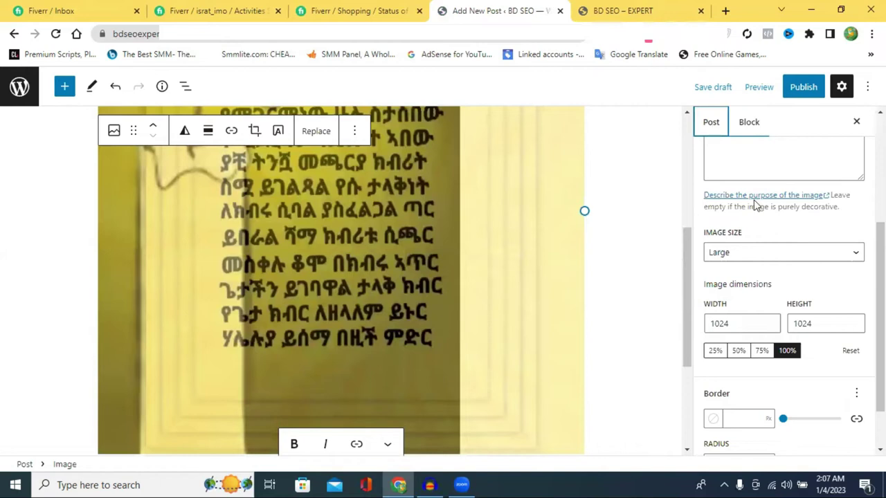
pyautogui.scroll(-2, 756, 356)
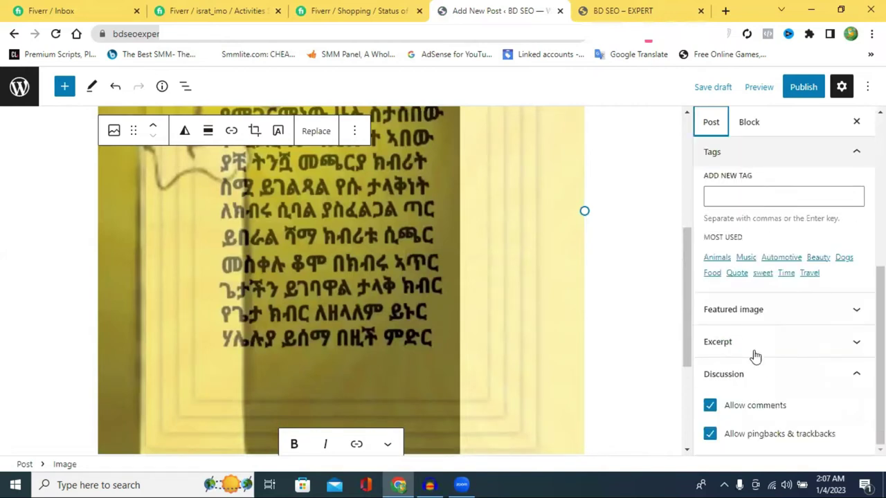
pyautogui.click(776, 313)
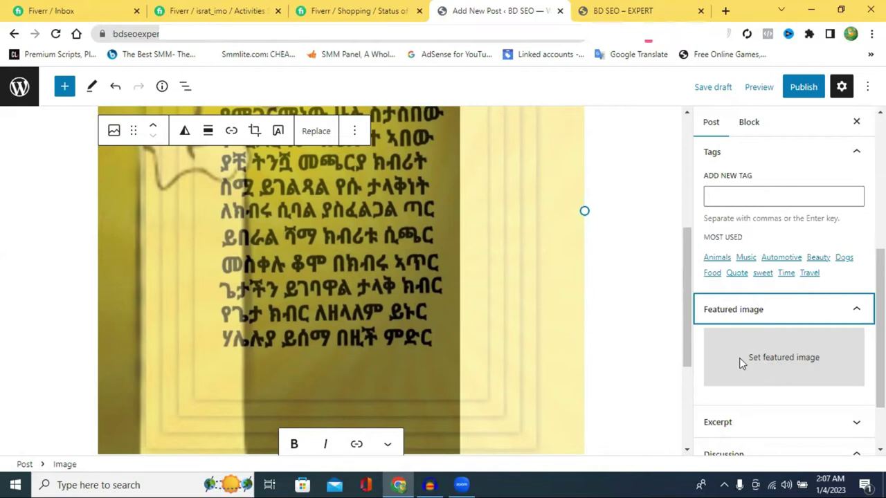
pyautogui.click(739, 357)
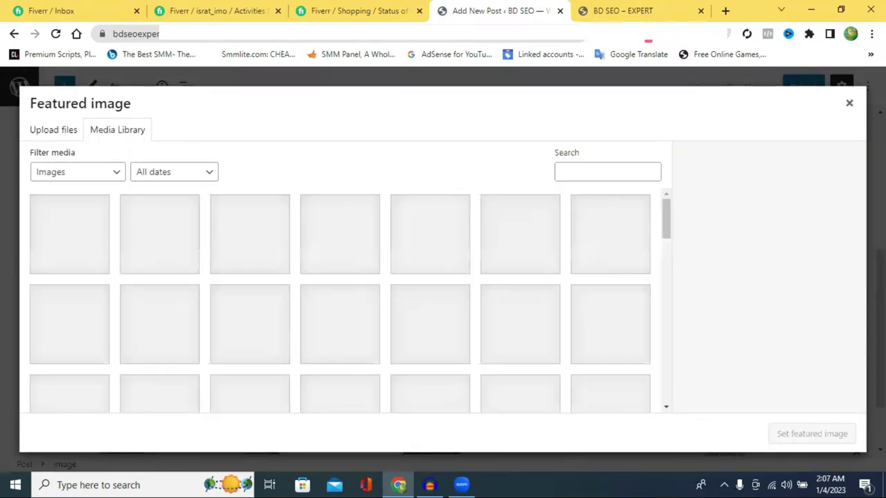
pyautogui.click(821, 436)
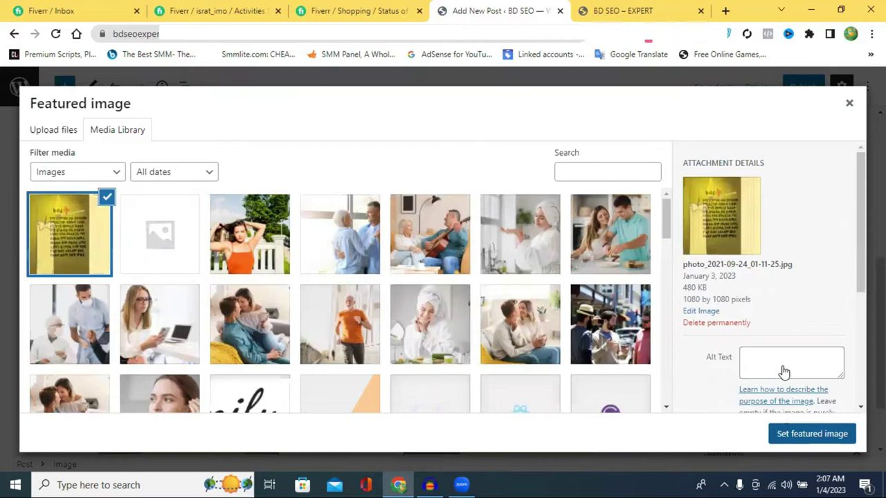
pyautogui.scroll(-1, 778, 407)
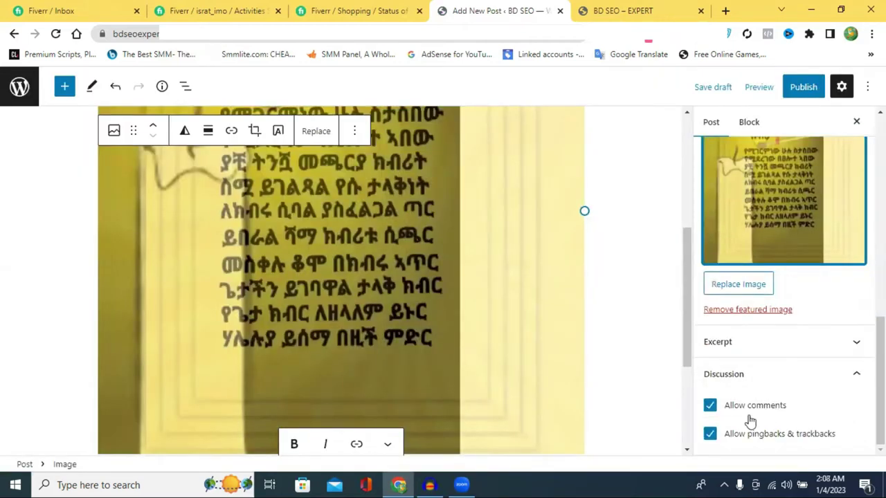
# Step: Expand the post's Excerpt settings and return to the empty field for adding a new tag
pyautogui.scroll(2, 777, 412)
pyautogui.click(777, 412)
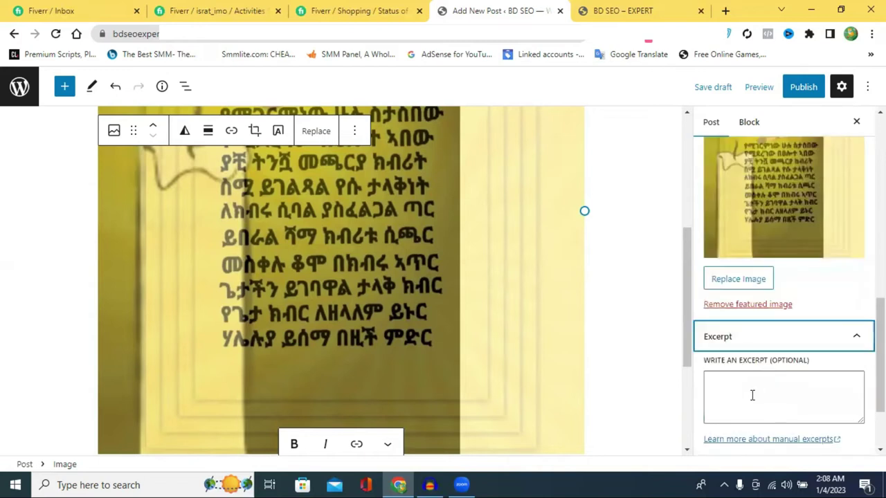
pyautogui.scroll(3, 755, 400)
pyautogui.scroll(7, 792, 406)
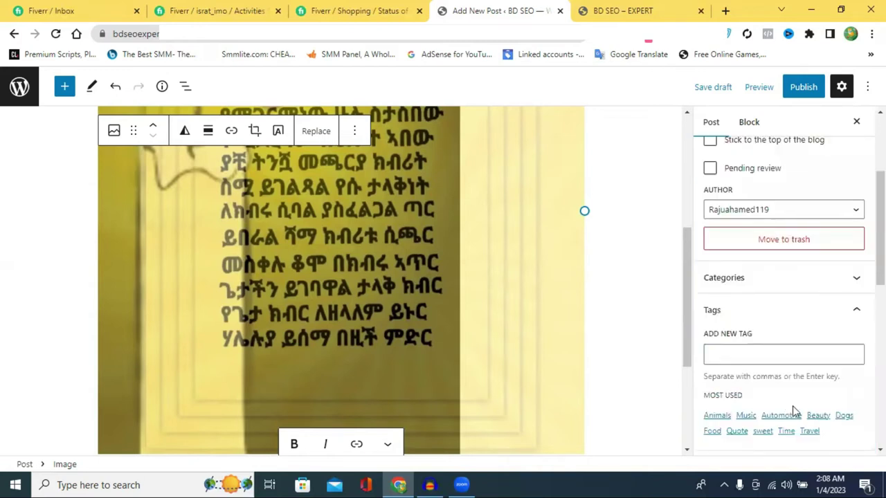
pyautogui.click(752, 361)
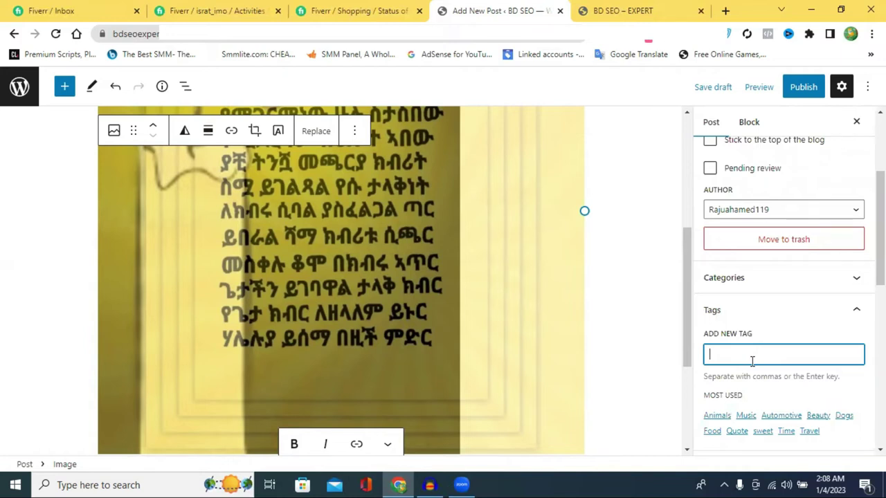
# Step: Search Google for "tag generator" in a new browser tab and open the keywordtool.io YouTube tag generator result
pyautogui.click(726, 11)
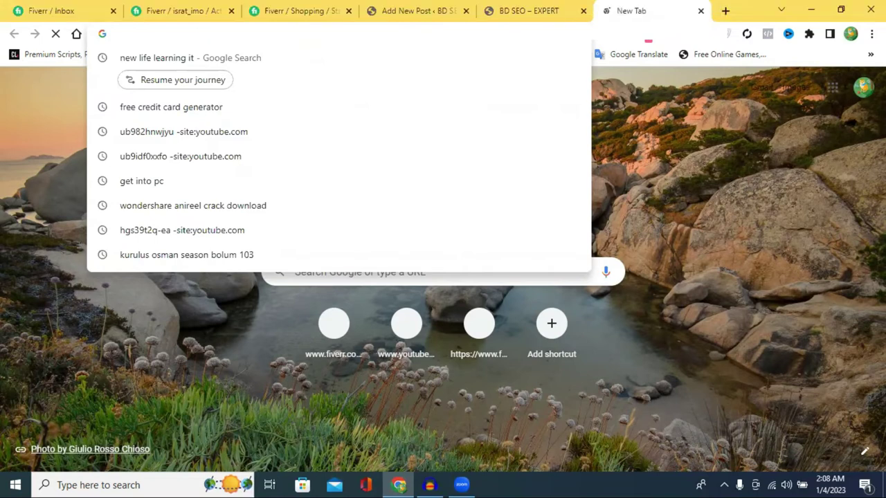
pyautogui.write('ta')
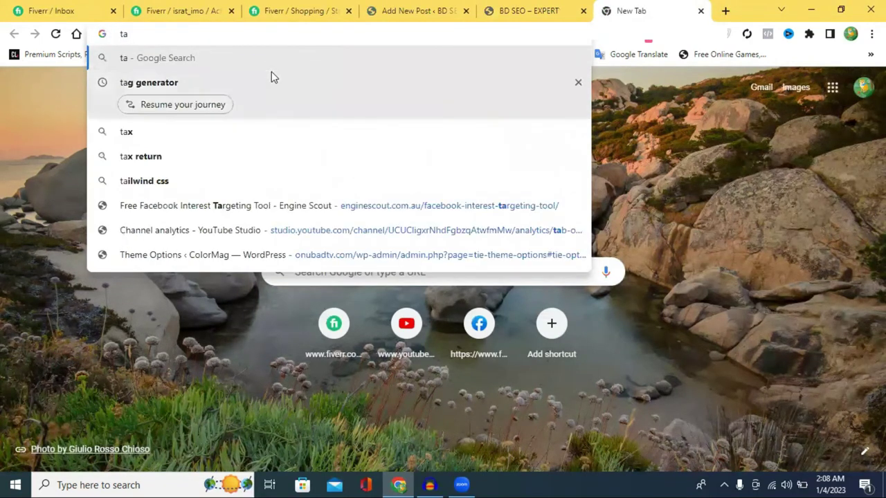
pyautogui.click(271, 71)
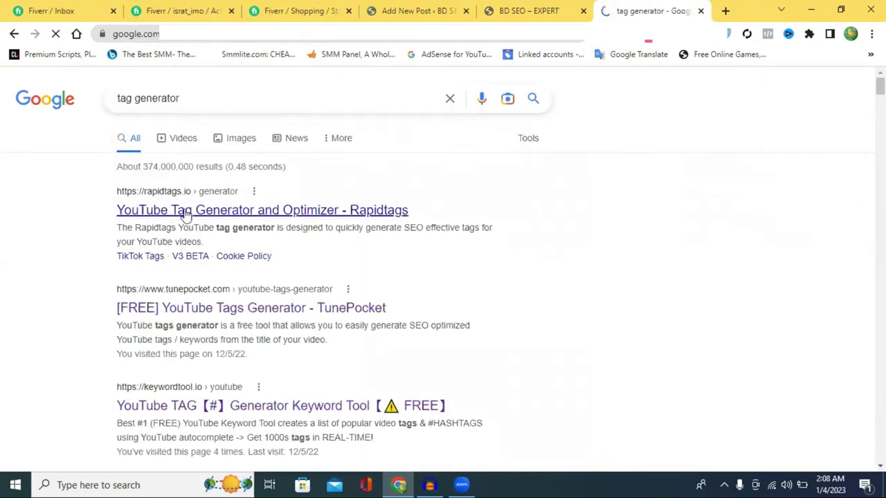
pyautogui.click(188, 414)
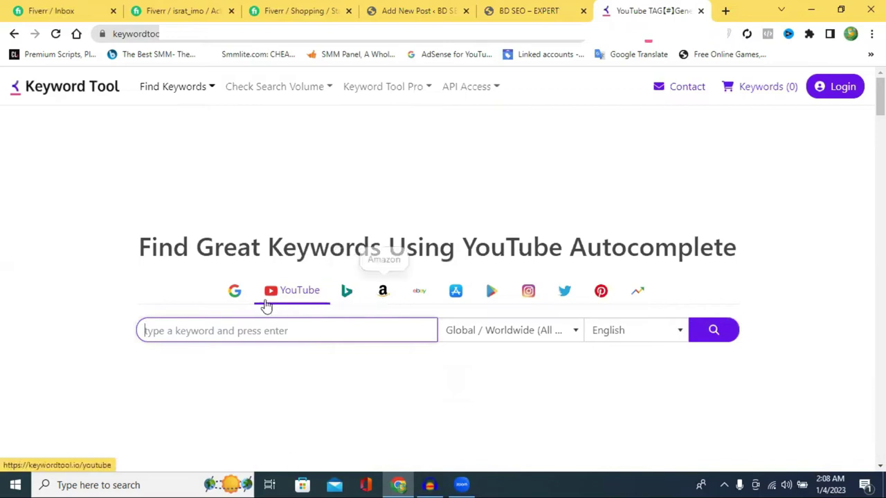
# Step: Switch Keyword Tool to Google keywords, enter "motivastional" as the keyword, and cut that word out of the search field
pyautogui.click(233, 294)
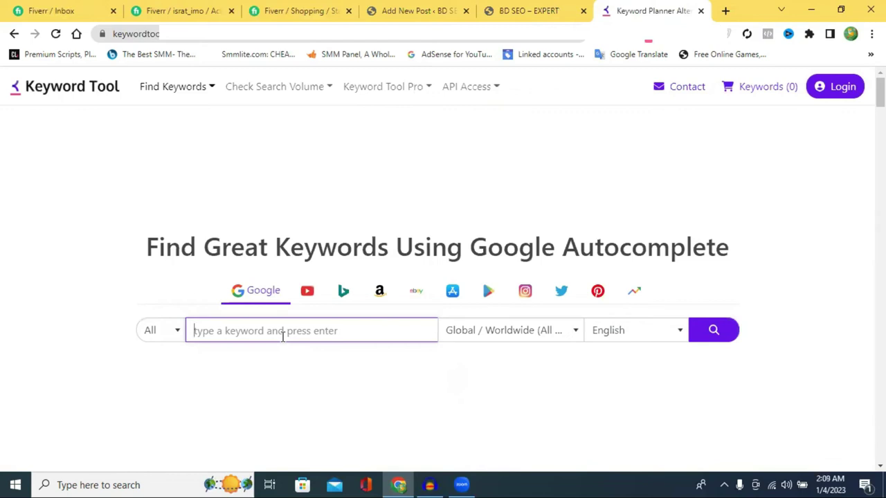
pyautogui.write('mot')
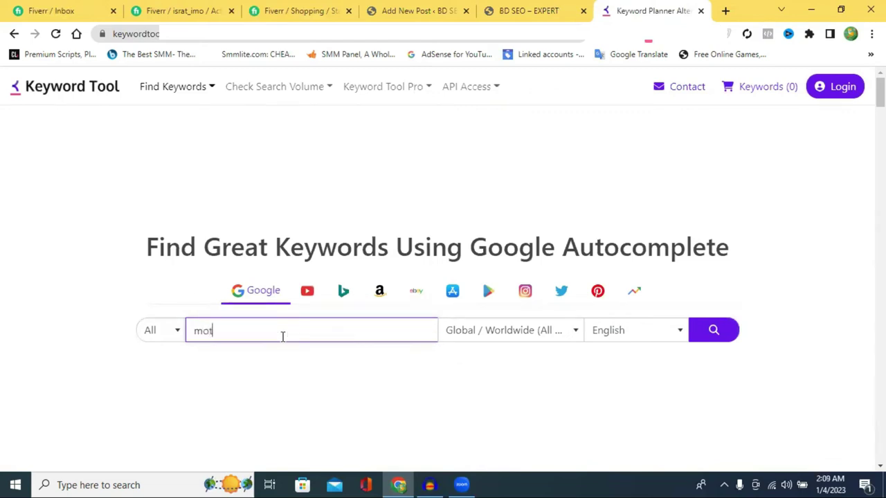
pyautogui.write('ivastional')
pyautogui.rightClick(231, 325)
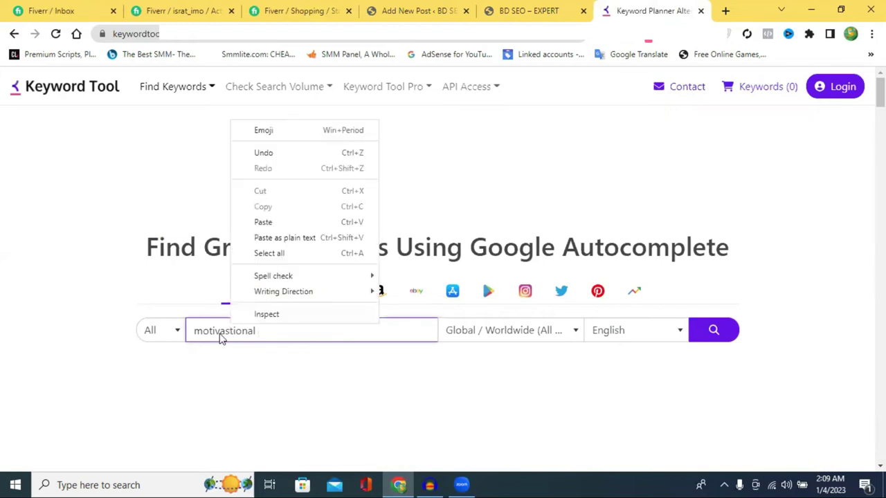
pyautogui.doubleClick(221, 334)
pyautogui.hotkey('ctrl', 'c')
pyautogui.rightClick(231, 333)
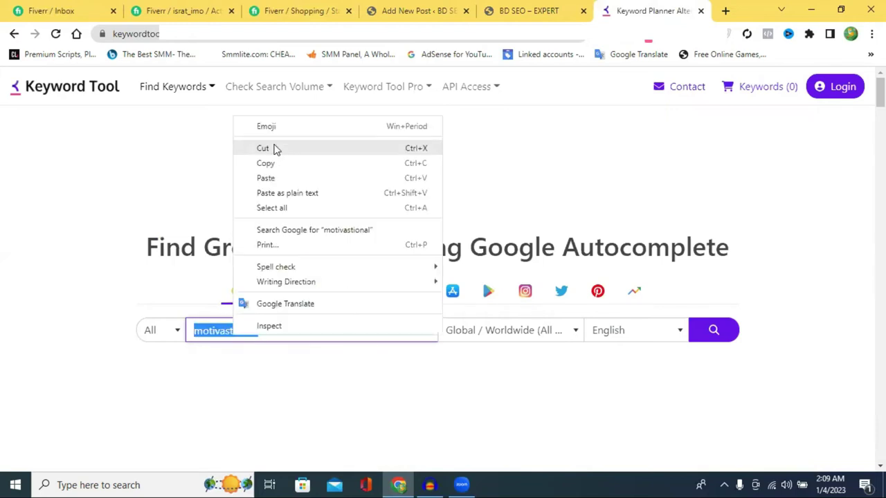
pyautogui.click(273, 148)
# Step: Paste the word into Google Translate in a new tab, accept the suggested spelling "motivational", and cut the corrected word
pyautogui.click(724, 10)
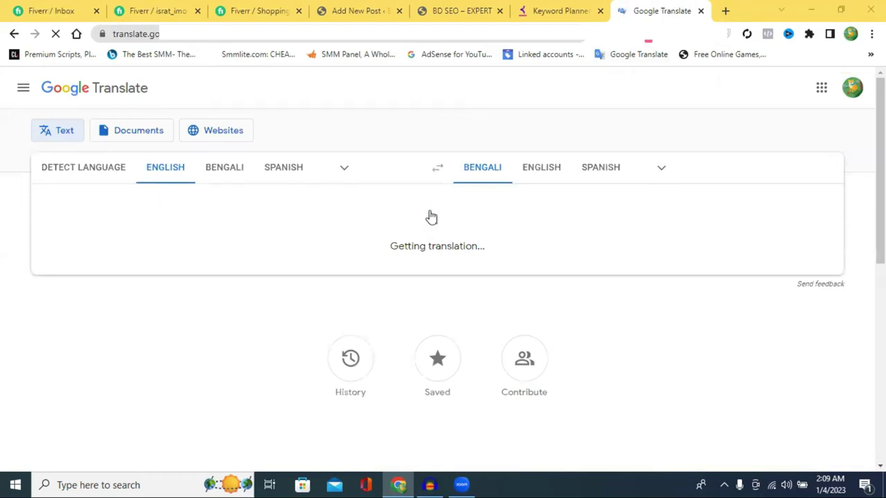
pyautogui.click(416, 208)
pyautogui.rightClick(256, 209)
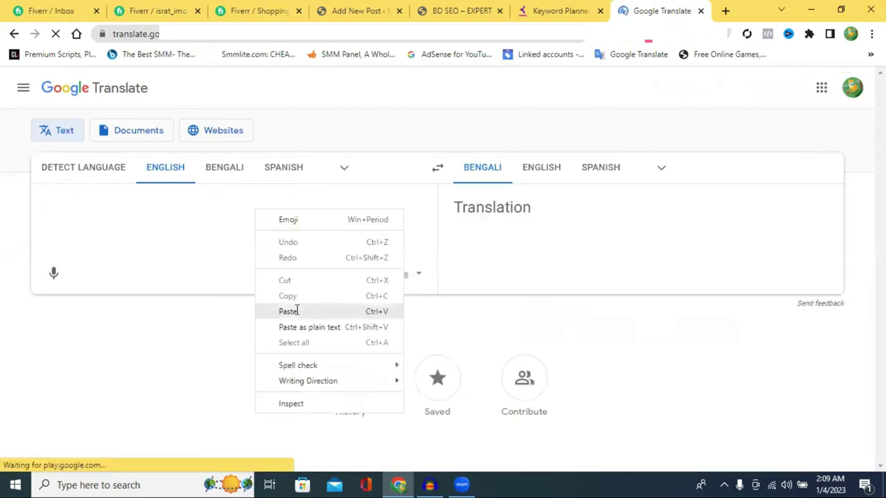
pyautogui.click(297, 311)
pyautogui.click(169, 274)
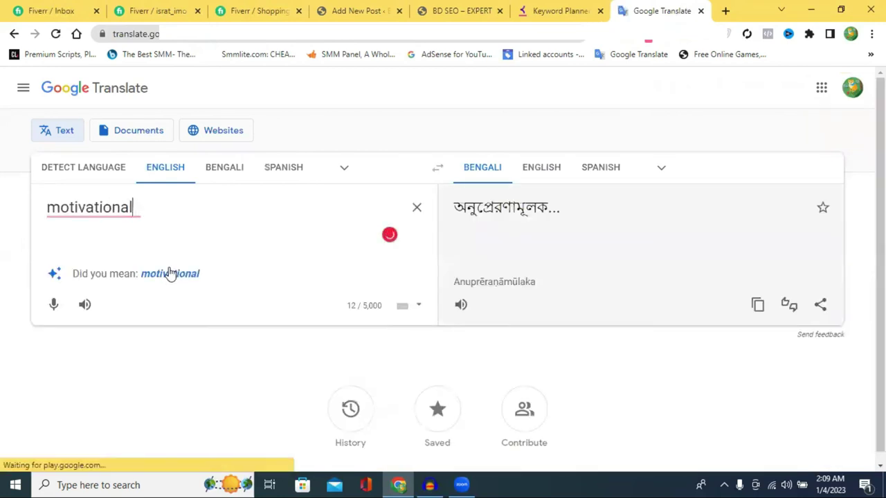
pyautogui.doubleClick(114, 206)
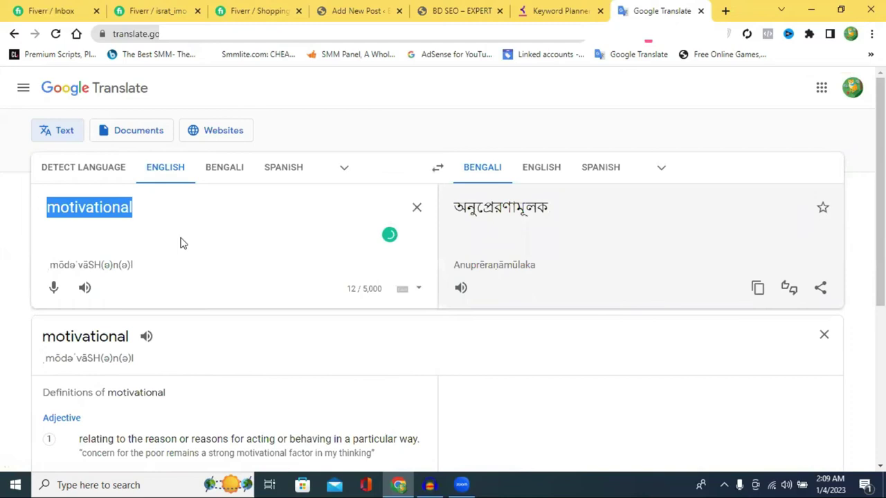
pyautogui.hotkey('ctrl', 'x')
# Step: Search Keyword Tool for Google keyword suggestions on "motivational" with Global / Worldwide and English selected
pyautogui.click(562, 10)
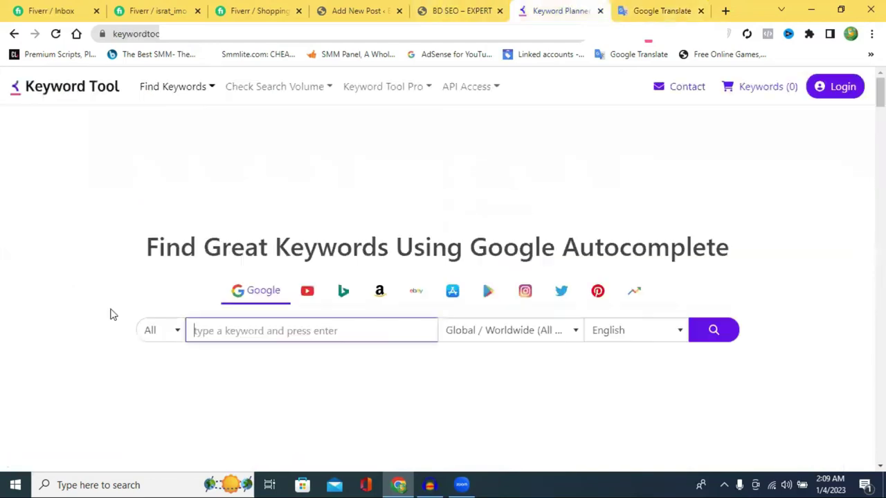
pyautogui.rightClick(206, 328)
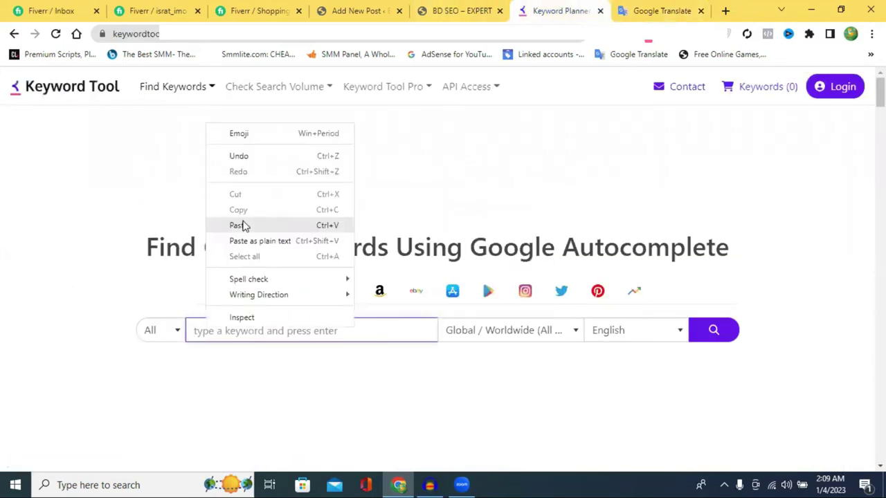
pyautogui.click(239, 226)
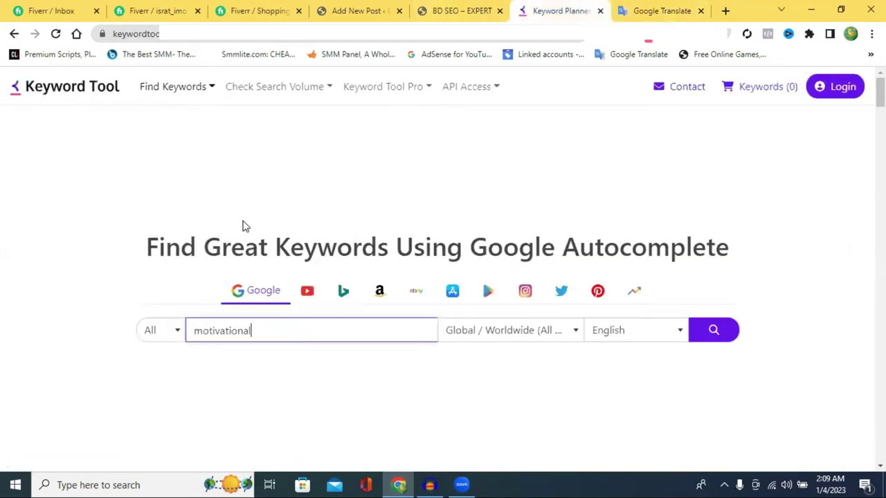
pyautogui.click(711, 338)
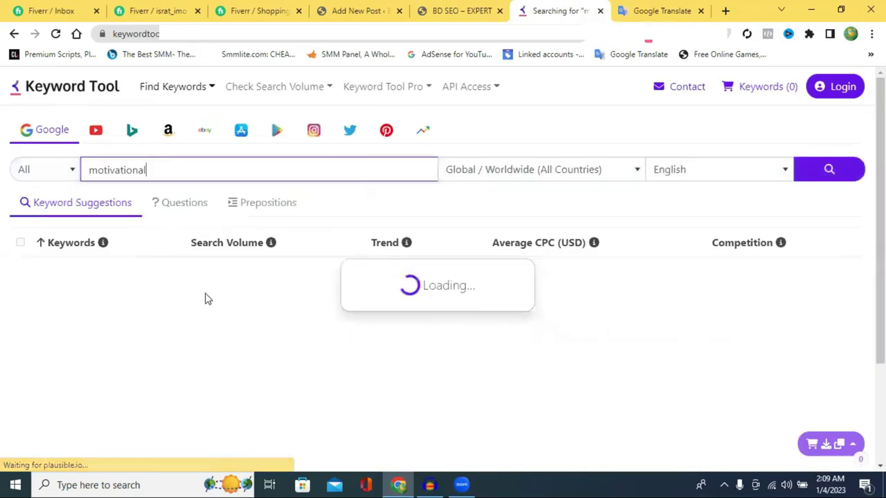
pyautogui.scroll(-1, 89, 212)
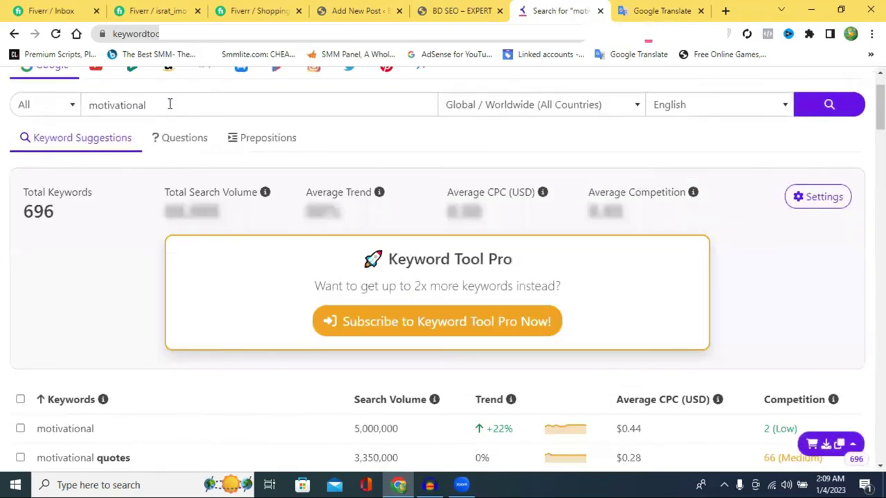
# Step: Copy the keyword "motivational" from Keyword Tool and add it as a tag to the new WordPress post
pyautogui.doubleClick(170, 104)
pyautogui.press('Menu')
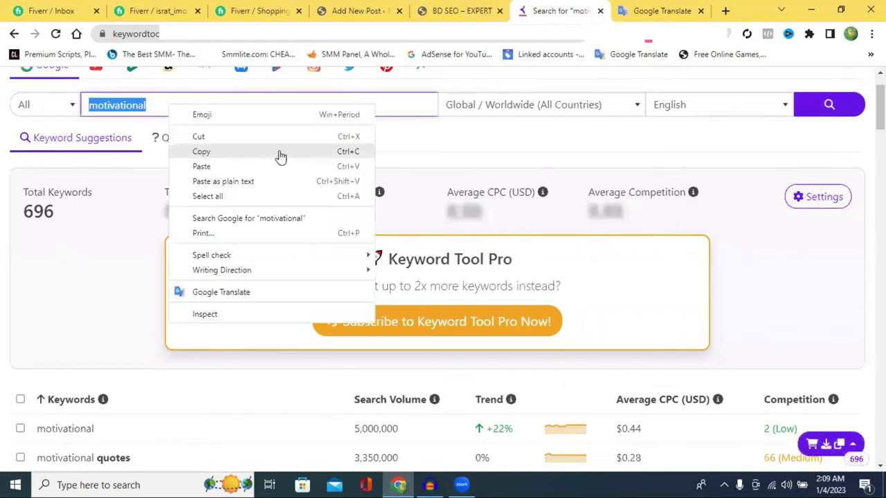
pyautogui.click(457, 8)
pyautogui.click(339, 9)
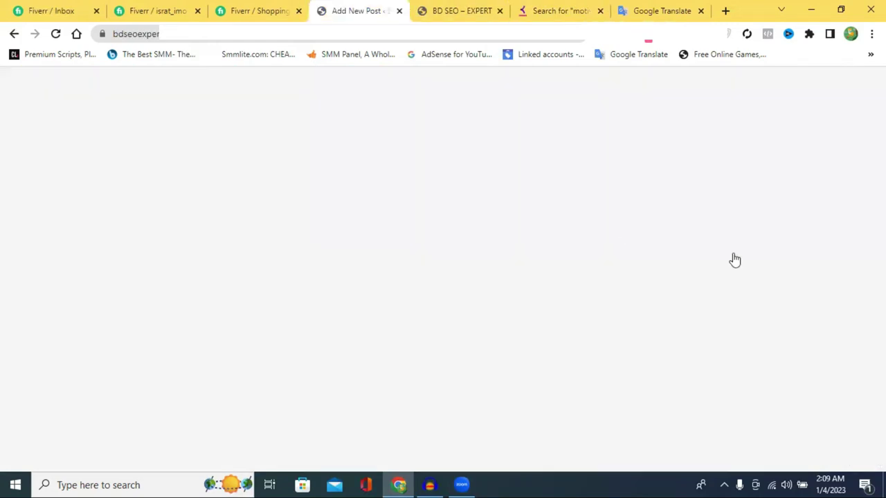
pyautogui.click(734, 354)
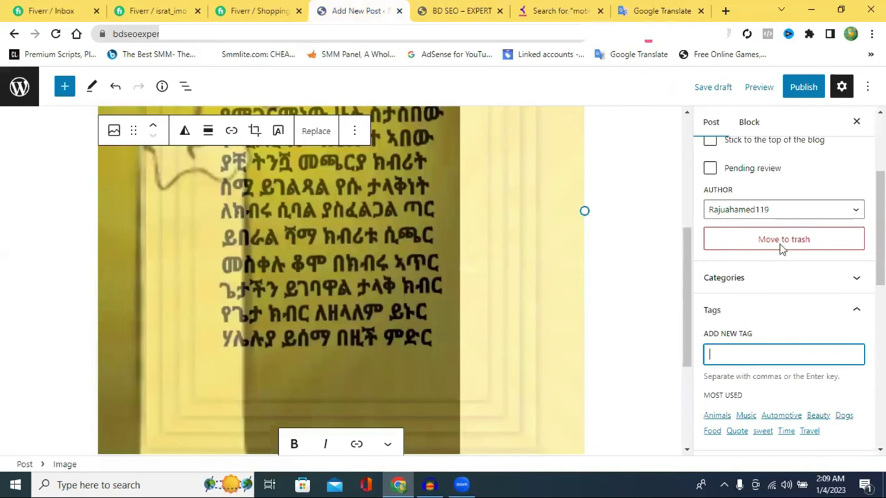
pyautogui.hotkey('ctrl', 'v')
pyautogui.press('Return')
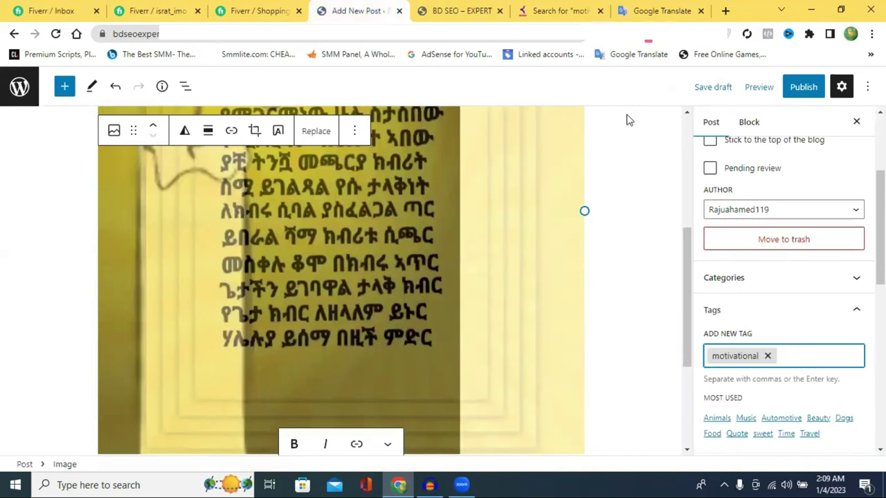
# Step: Copy the keyword "best motivational quotes" from Keyword Tool and add it as a second tag to the new WordPress post
pyautogui.click(518, 9)
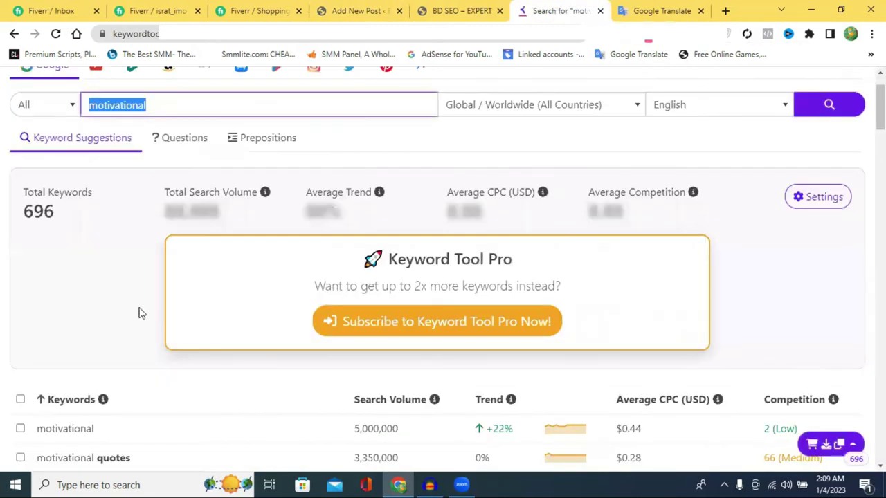
pyautogui.scroll(-3, 138, 312)
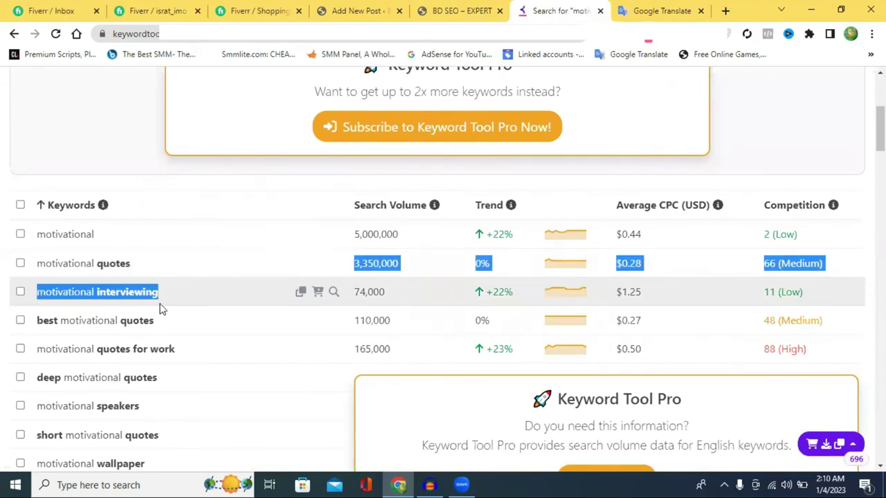
pyautogui.click(34, 324)
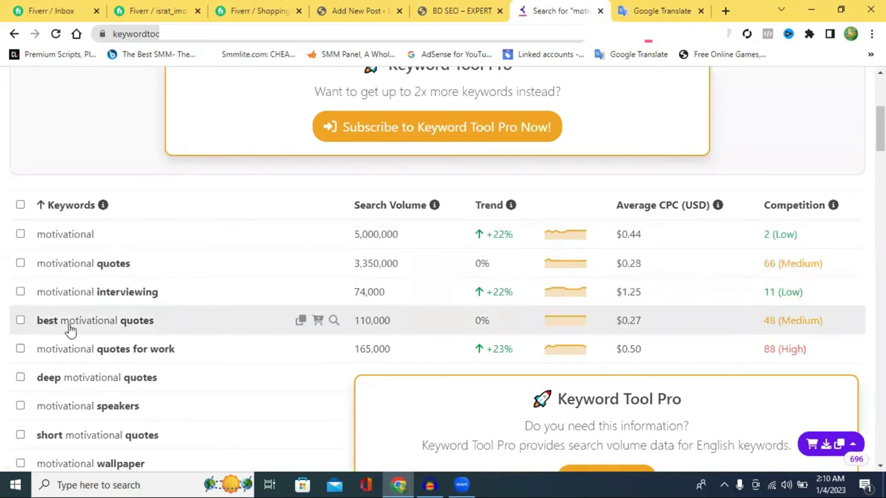
pyautogui.tripleClick(68, 325)
pyautogui.rightClick(69, 329)
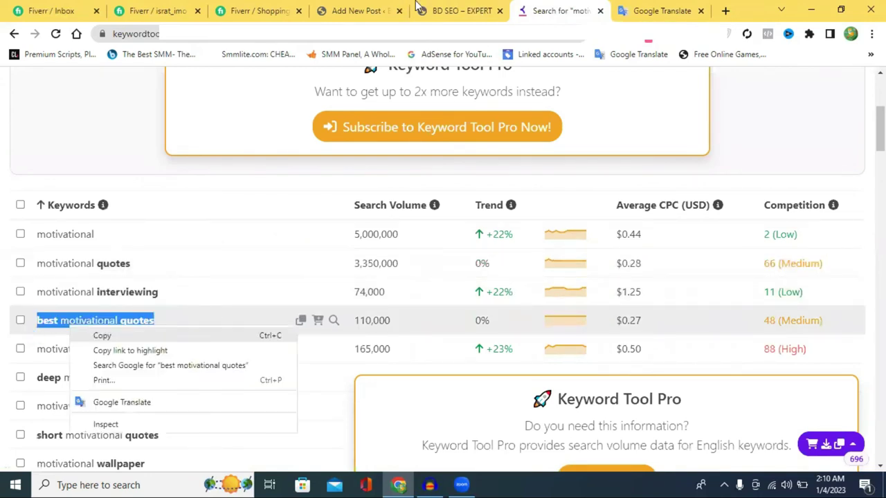
pyautogui.click(380, 8)
pyautogui.click(794, 351)
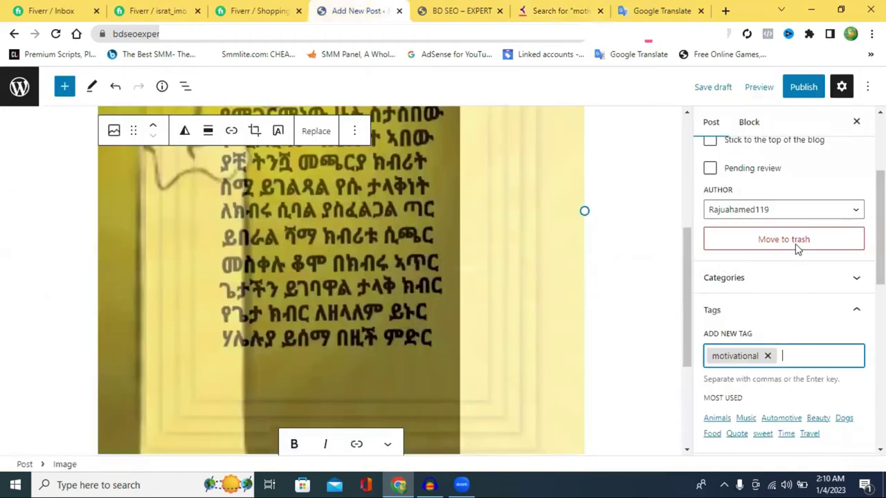
pyautogui.hotkey('ctrl', 'v')
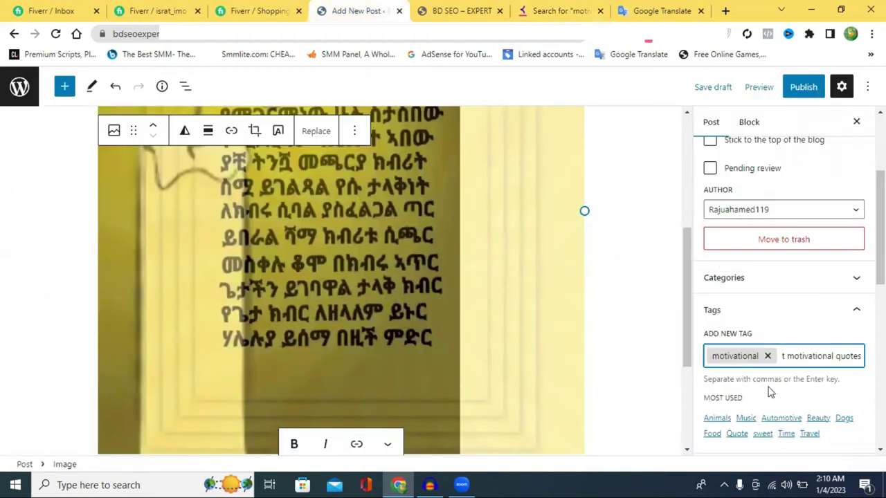
pyautogui.press('Return')
pyautogui.scroll(-2, 831, 357)
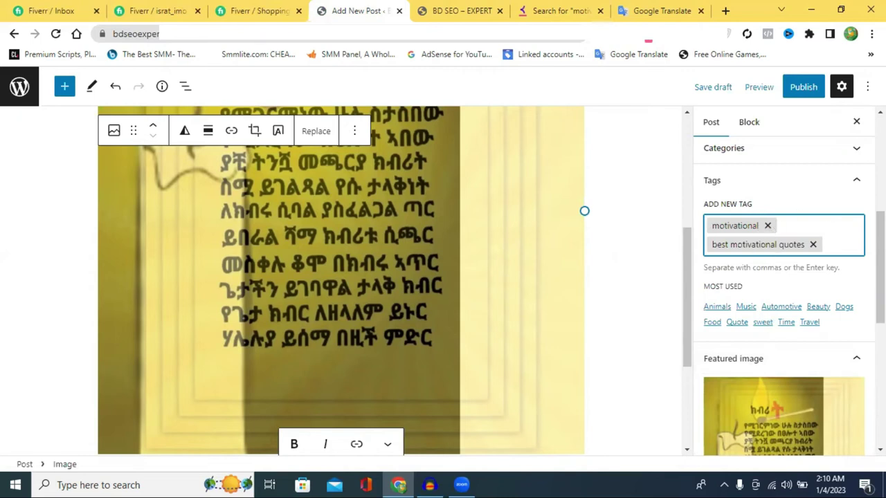
pyautogui.click(783, 169)
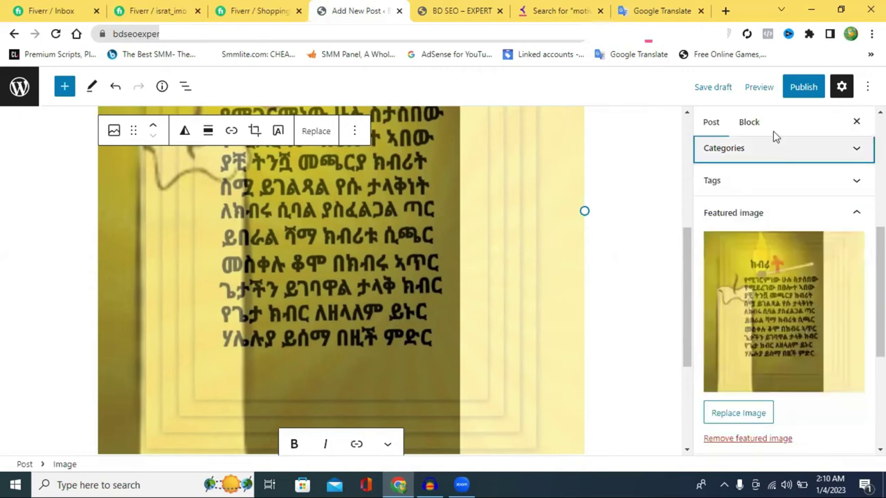
# Step: Go through the site's category list and assign the new post to the Nature category
pyautogui.click(735, 153)
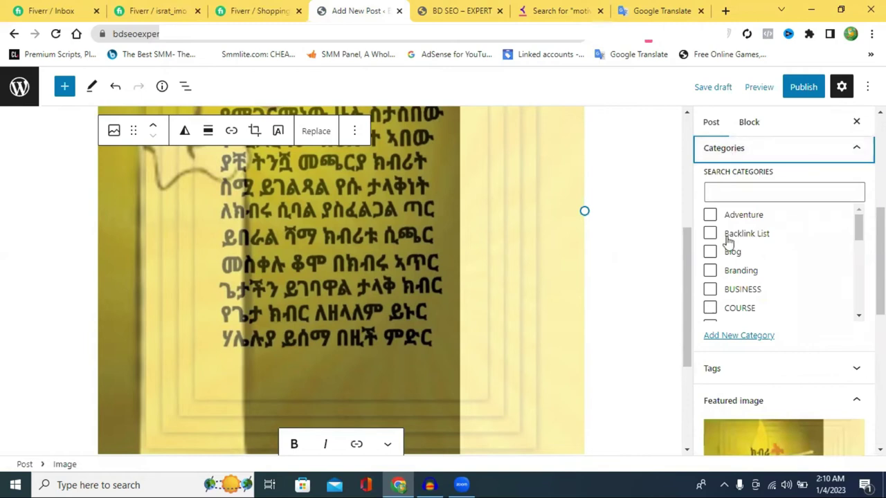
pyautogui.scroll(-1, 726, 242)
pyautogui.scroll(-5, 734, 253)
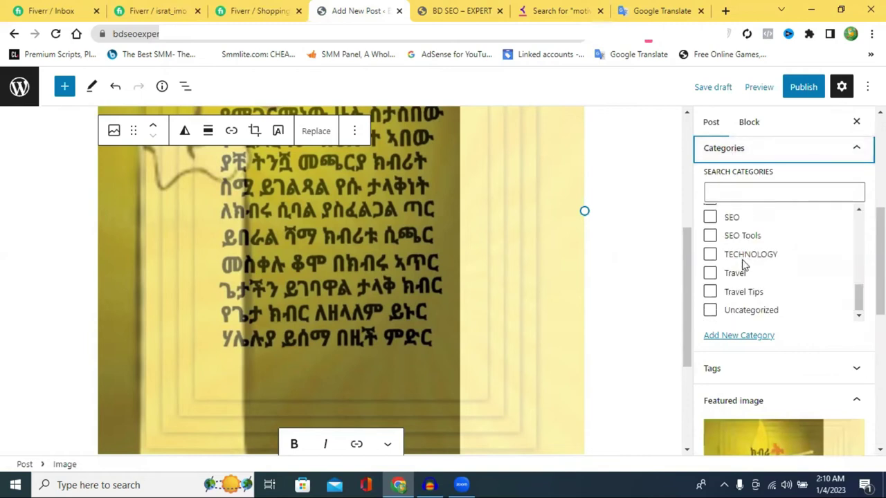
pyautogui.scroll(2, 388, 240)
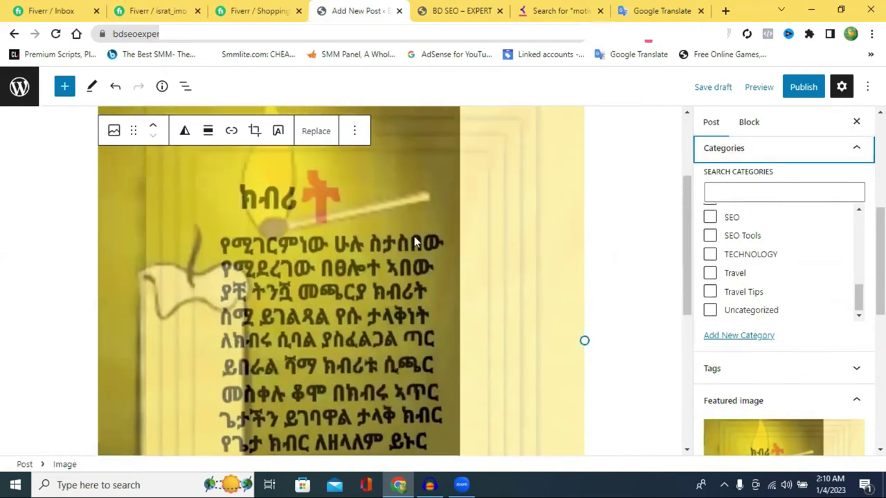
pyautogui.scroll(3, 375, 243)
pyautogui.scroll(-1, 289, 265)
pyautogui.scroll(-1, 286, 263)
pyautogui.scroll(3, 712, 236)
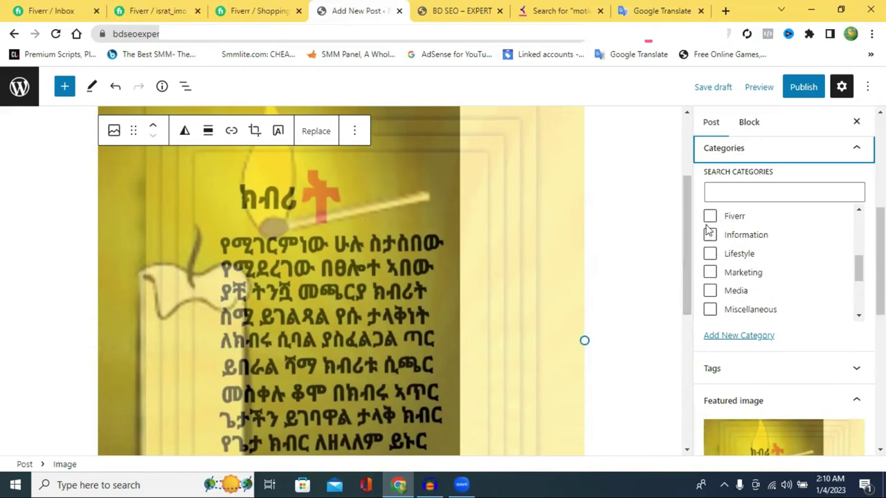
pyautogui.scroll(1, 739, 256)
pyautogui.scroll(5, 740, 256)
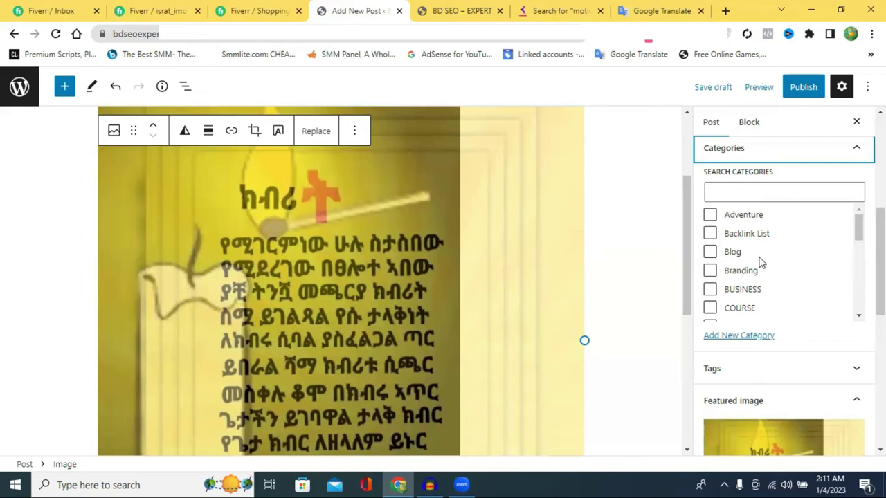
pyautogui.scroll(-2, 760, 262)
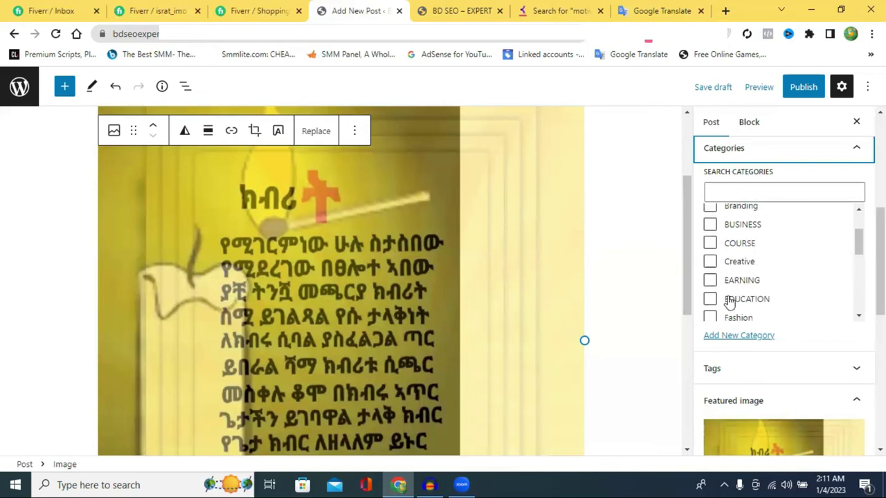
pyautogui.scroll(-3, 762, 296)
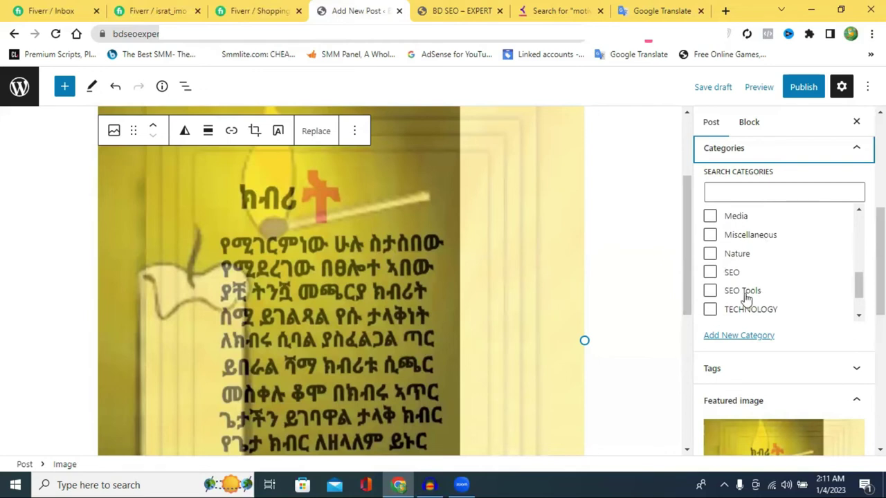
pyautogui.click(709, 254)
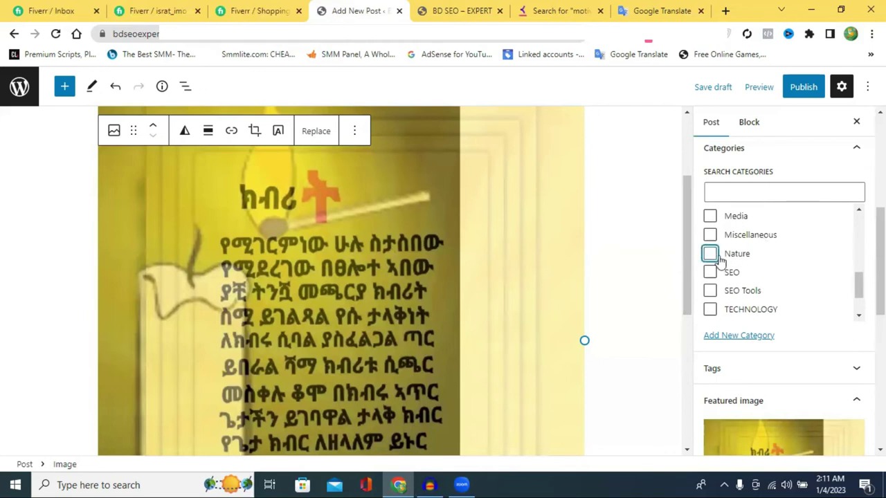
# Step: Publish the post and reload the BD SEO site's homepage in its open tab
pyautogui.click(803, 88)
pyautogui.click(742, 87)
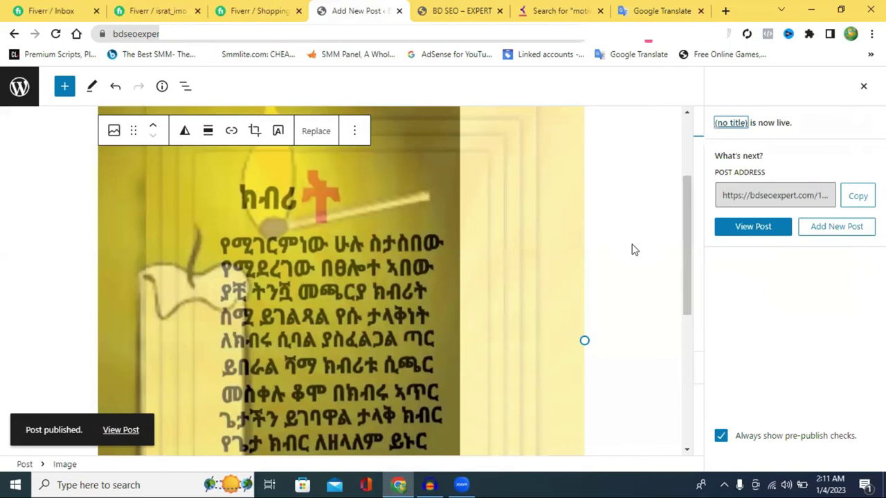
pyautogui.click(463, 11)
pyautogui.rightClick(423, 107)
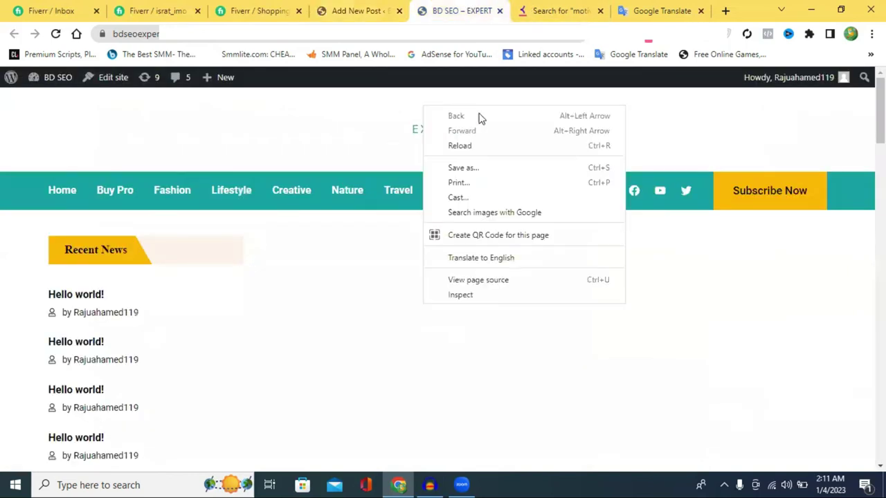
pyautogui.click(490, 147)
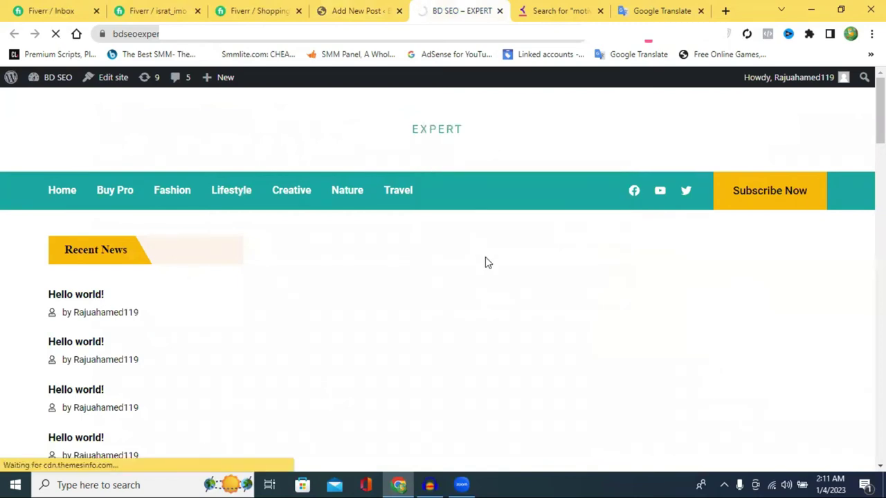
# Step: Examine the homepage's post list, footer and Recent News sections for the newly published photo post
pyautogui.scroll(-10, 485, 258)
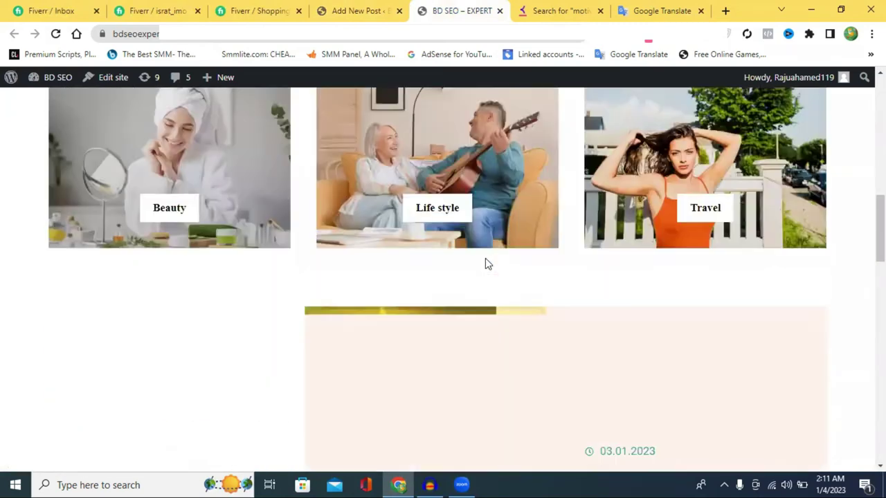
pyautogui.scroll(-3, 486, 264)
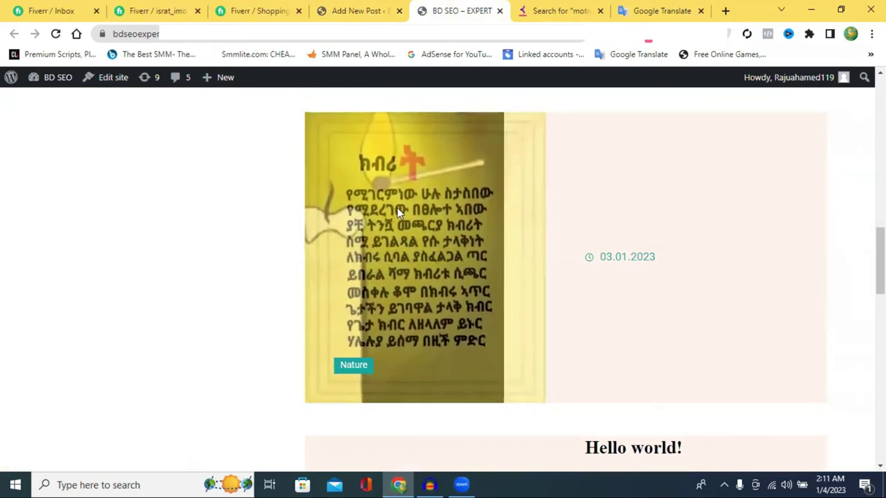
pyautogui.scroll(-2, 416, 250)
pyautogui.scroll(-4, 411, 250)
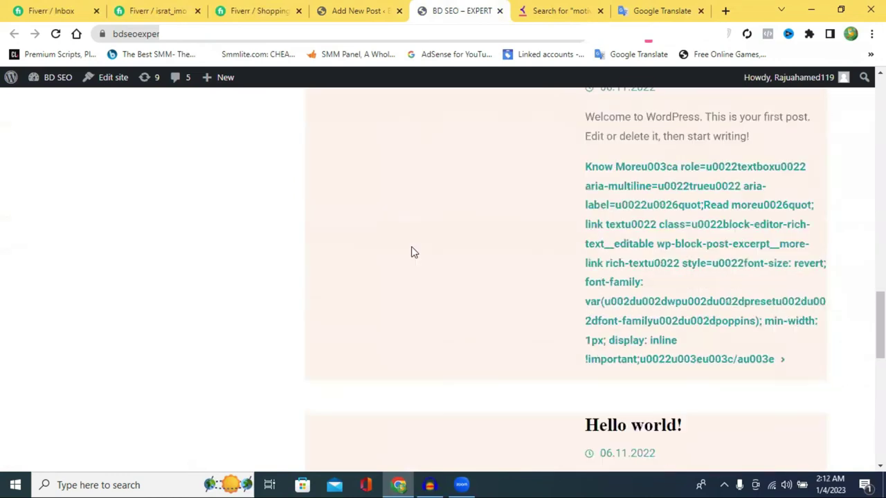
pyautogui.scroll(-4, 411, 252)
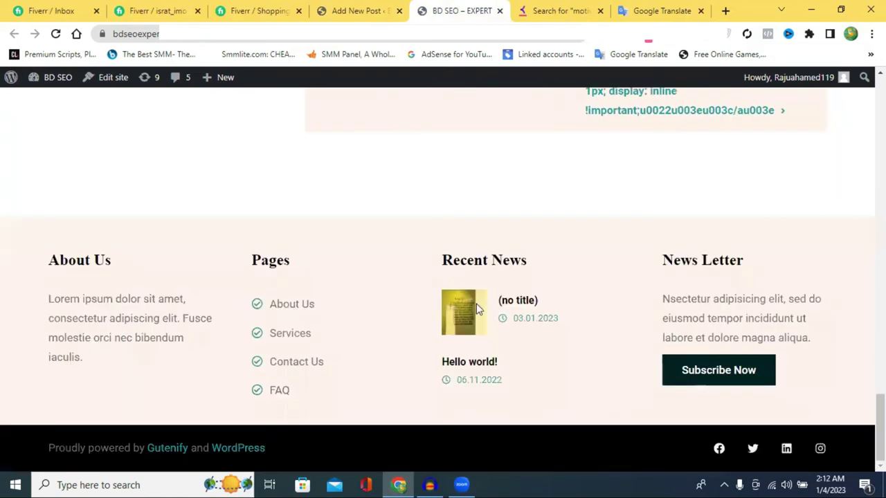
pyautogui.scroll(2, 476, 309)
pyautogui.scroll(-1, 491, 309)
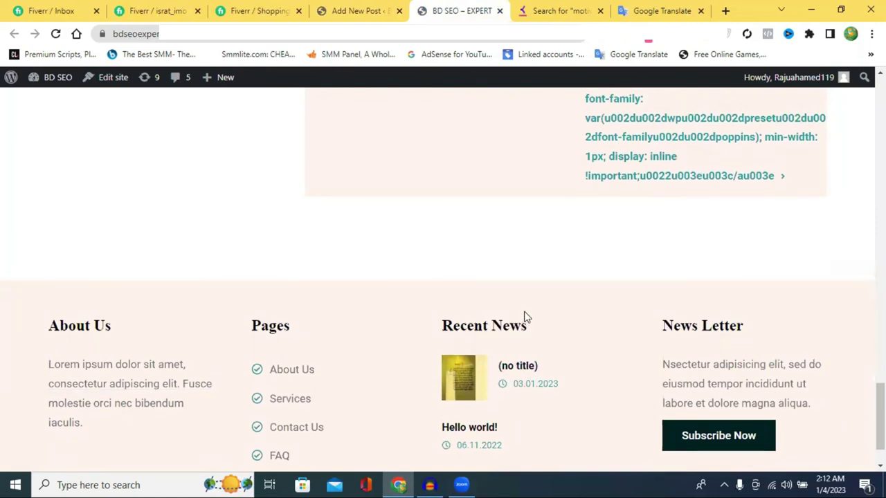
pyautogui.scroll(6, 524, 312)
pyautogui.scroll(5, 524, 313)
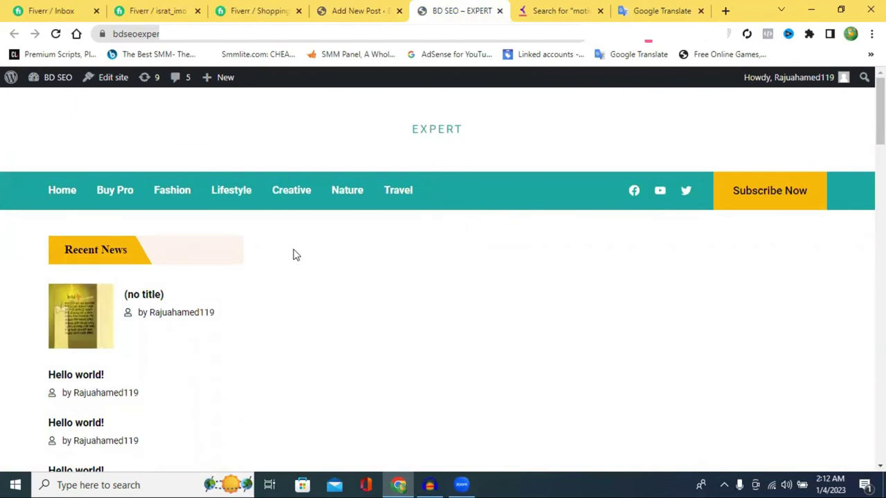
pyautogui.scroll(-6, 418, 300)
pyautogui.scroll(-4, 425, 285)
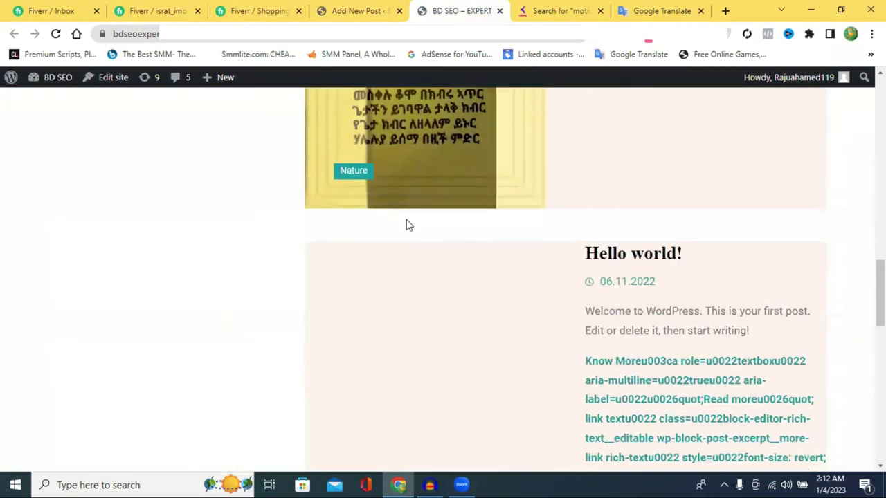
pyautogui.scroll(3, 413, 232)
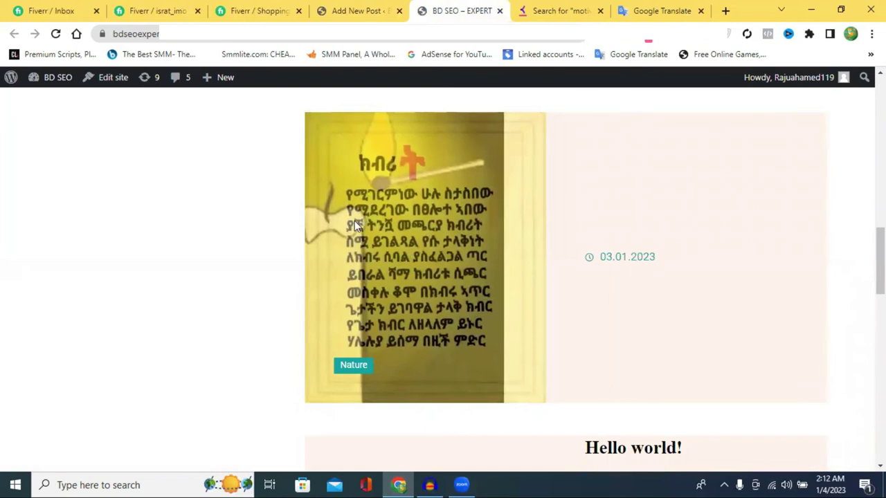
pyautogui.scroll(8, 354, 225)
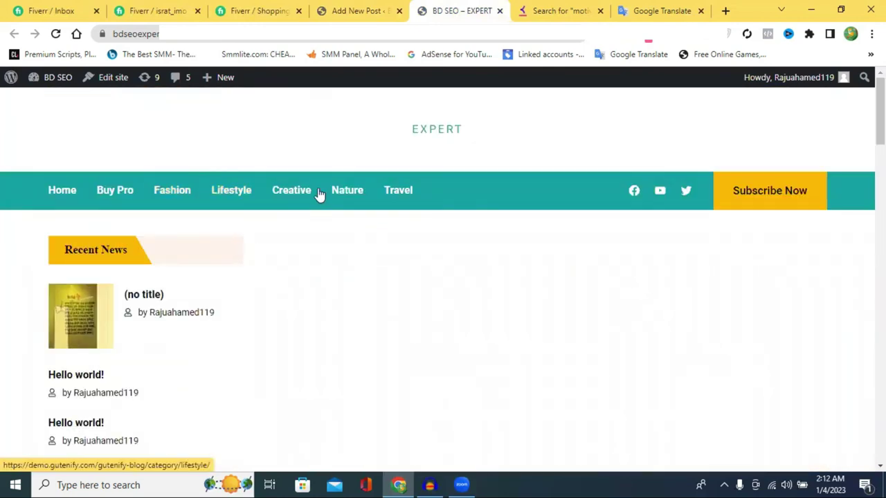
# Step: Open the Nature page from the site's navigation and look through its posts
pyautogui.click(347, 196)
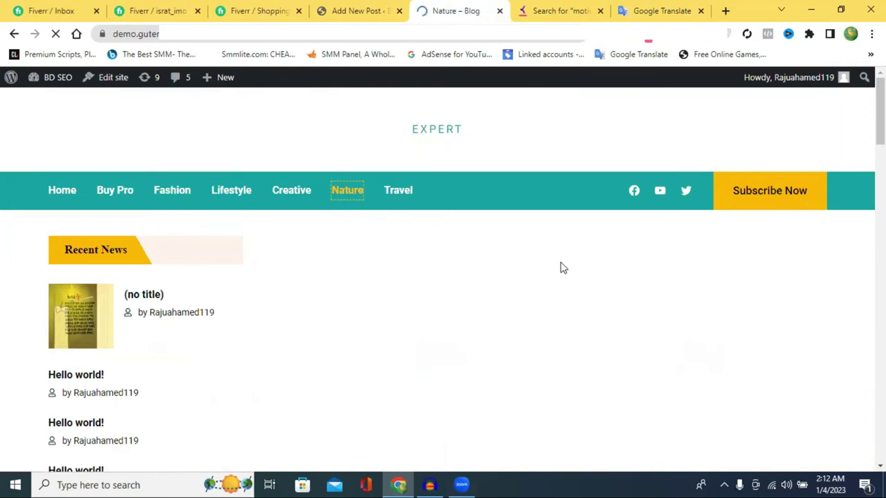
pyautogui.scroll(-4, 561, 269)
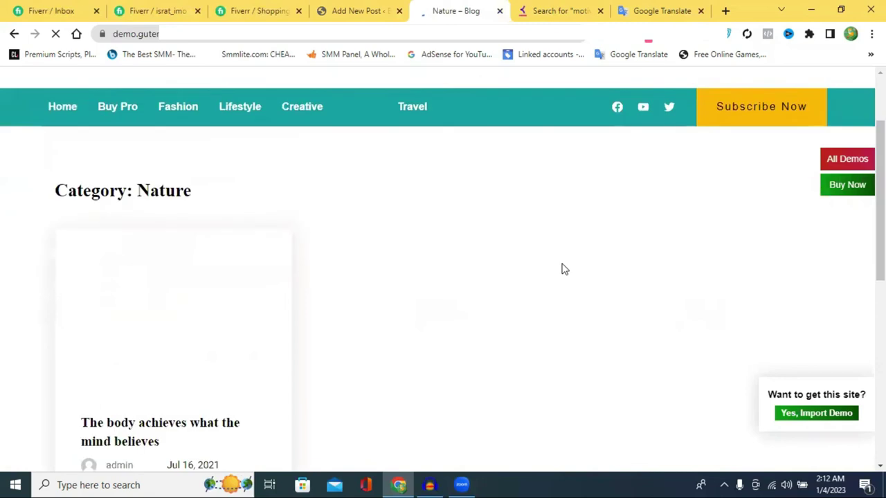
pyautogui.scroll(-5, 348, 243)
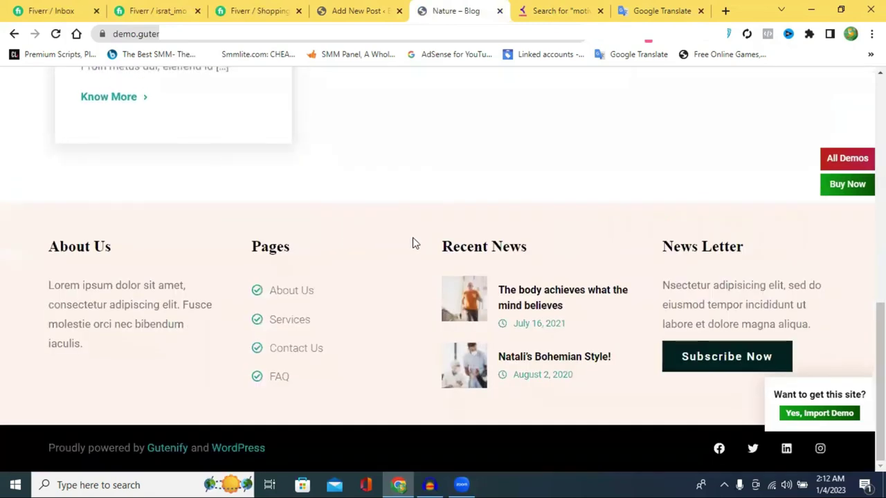
pyautogui.scroll(8, 413, 243)
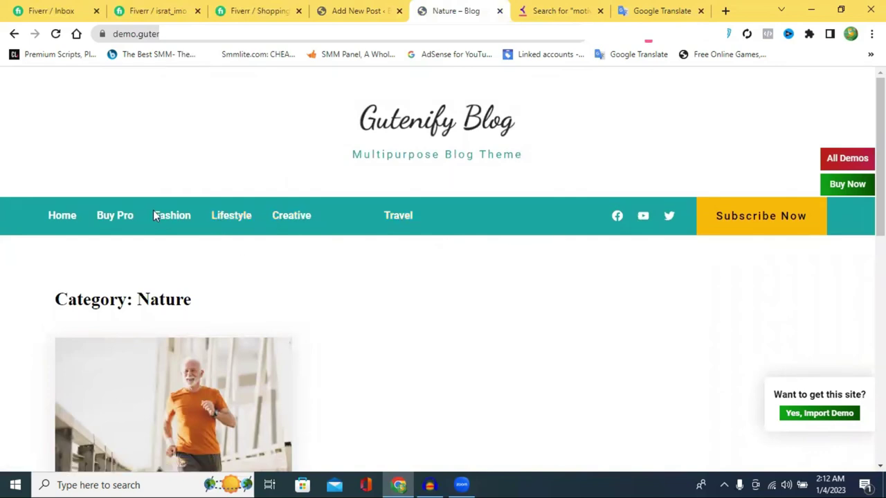
# Step: Return to the BD SEO homepage and view the Nature category page through the new post's category label
pyautogui.click(15, 33)
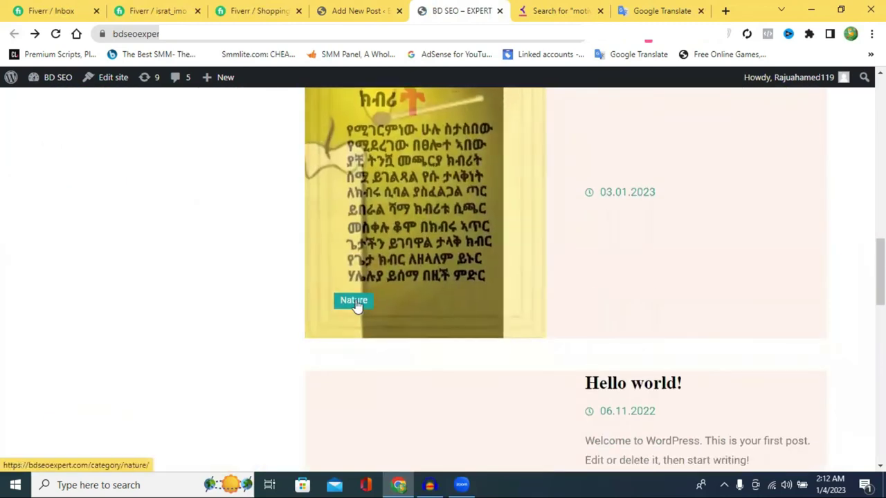
pyautogui.click(355, 302)
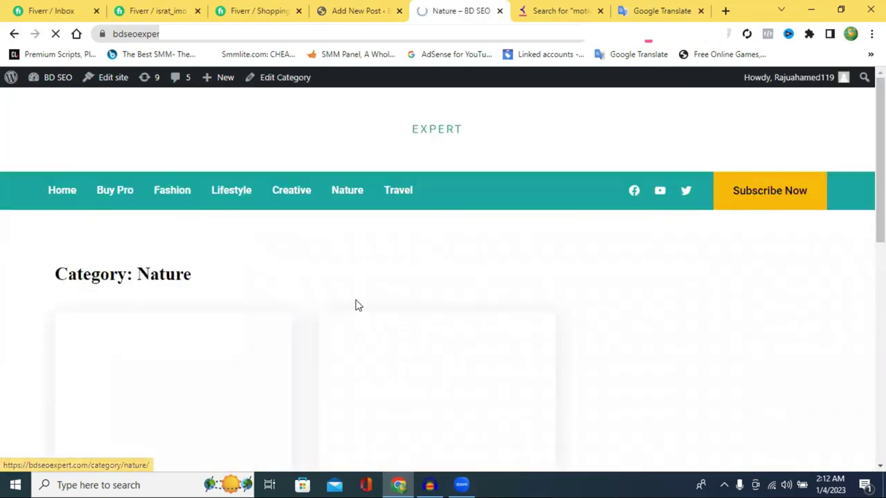
pyautogui.scroll(-3, 358, 300)
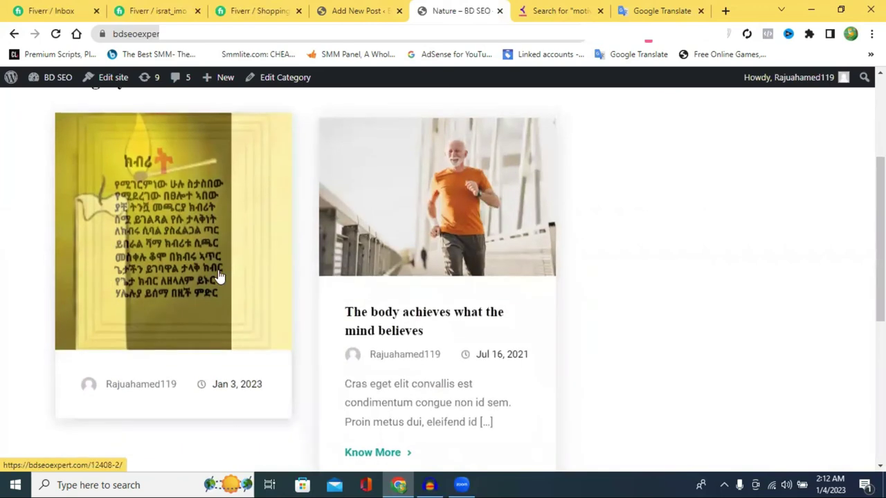
# Step: Copy the category name Nature into Google Translate, play its English pronunciation alongside the Bengali translation, and close the translator
pyautogui.scroll(1, 223, 270)
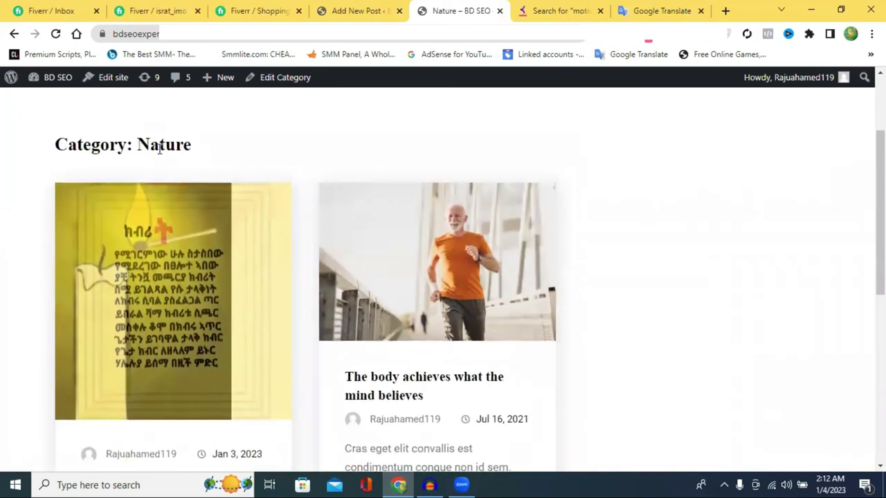
pyautogui.doubleClick(160, 149)
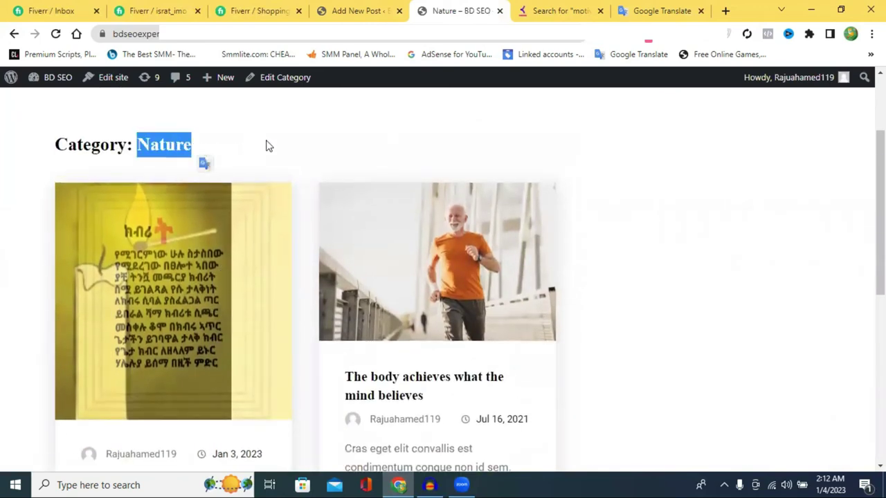
pyautogui.rightClick(169, 142)
pyautogui.click(214, 151)
pyautogui.click(664, 9)
pyautogui.rightClick(172, 217)
pyautogui.click(221, 319)
pyautogui.click(100, 238)
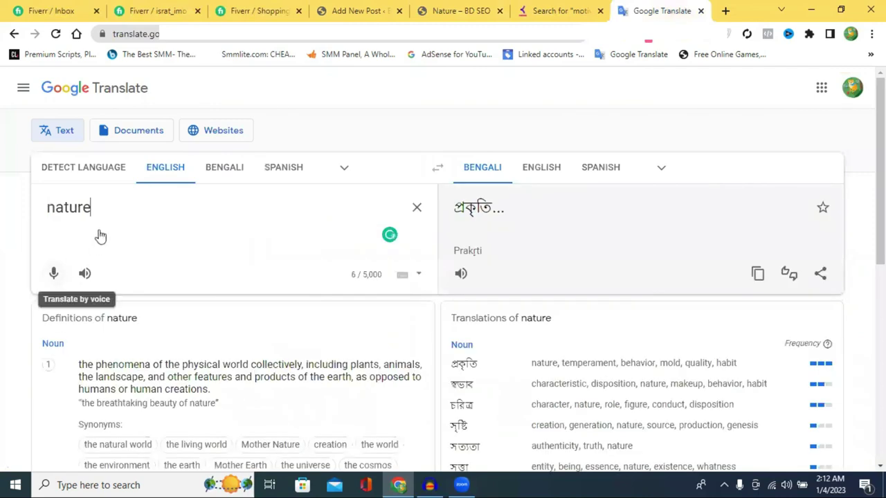
pyautogui.click(88, 292)
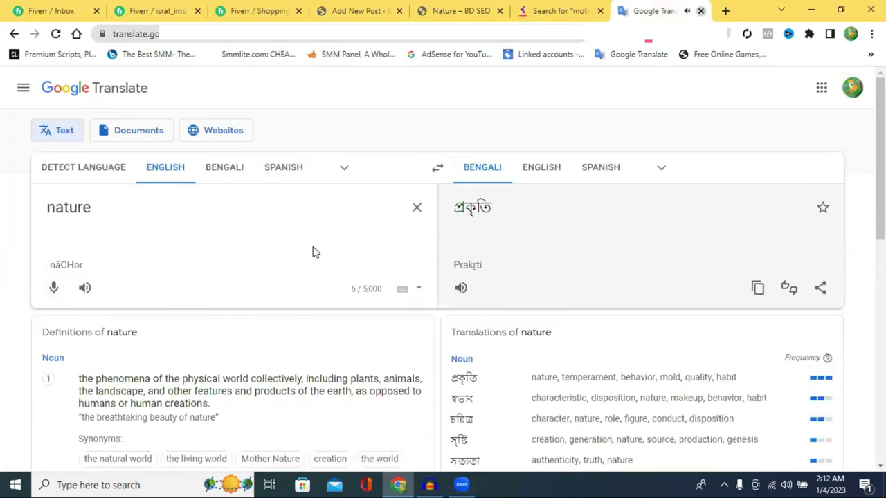
pyautogui.hotkey('ctrl', 'w')
# Step: Revisit the photo attachments in the Fiverr order's requirements and the WordPress post editor
pyautogui.click(298, 10)
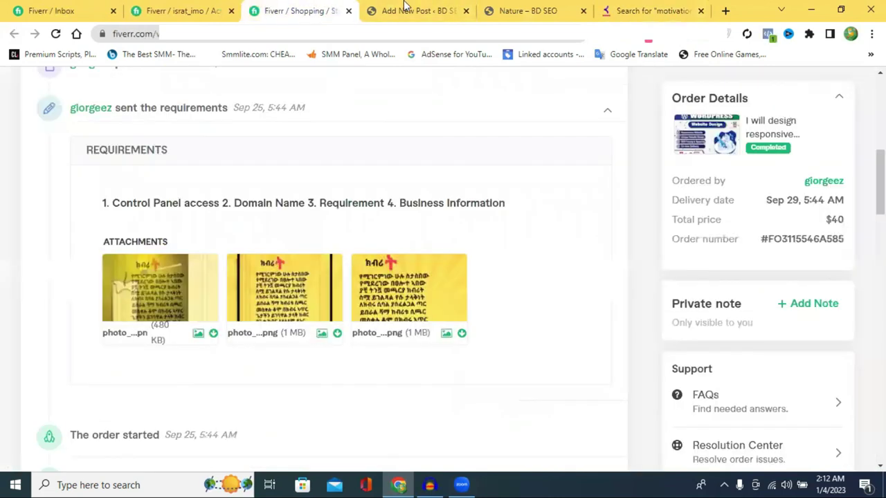
pyautogui.click(405, 9)
pyautogui.scroll(1, 583, 158)
# Step: Return to the live site's Nature category page and examine its heading and the new photo post's card
pyautogui.click(538, 9)
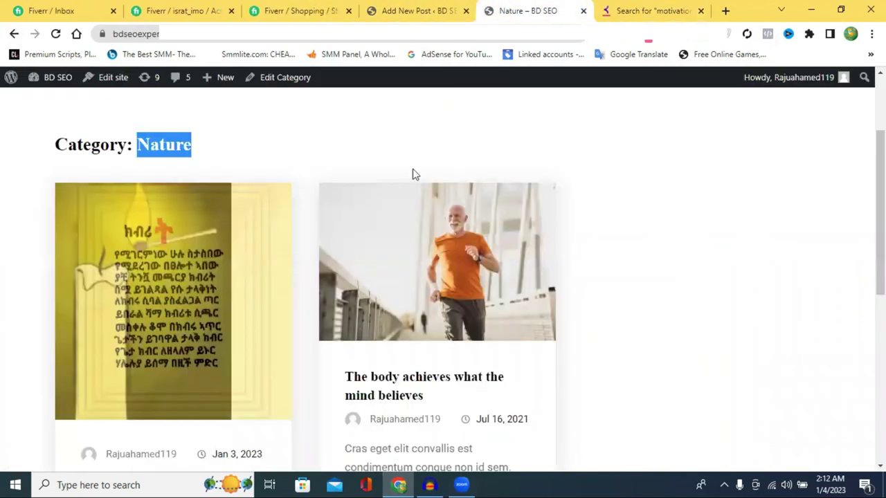
pyautogui.scroll(2, 257, 256)
pyautogui.scroll(-4, 265, 263)
pyautogui.scroll(4, 183, 235)
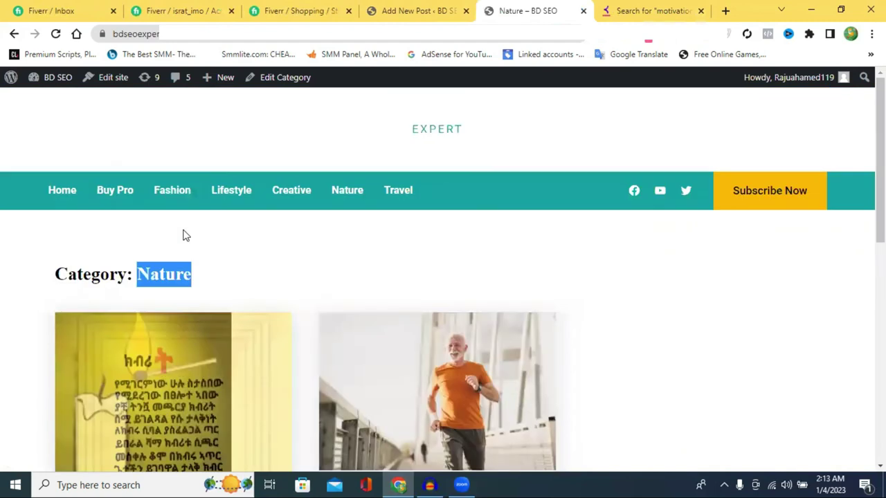
pyautogui.scroll(-3, 289, 214)
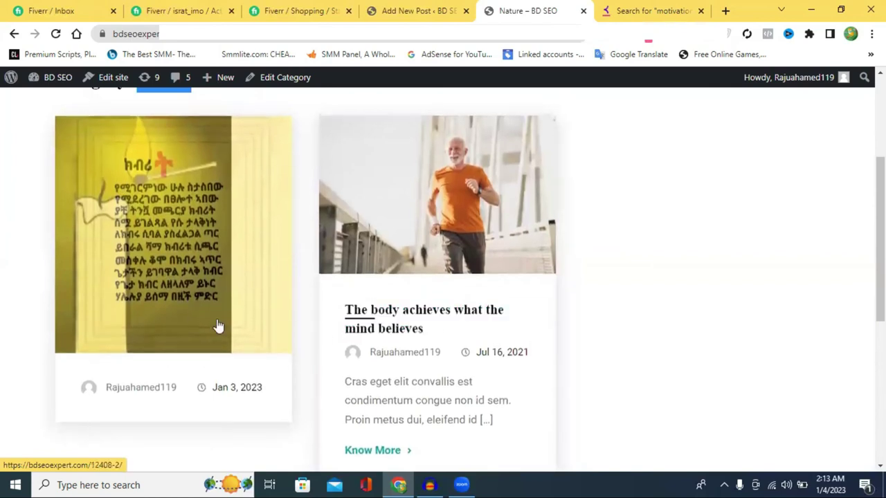
pyautogui.scroll(1, 218, 317)
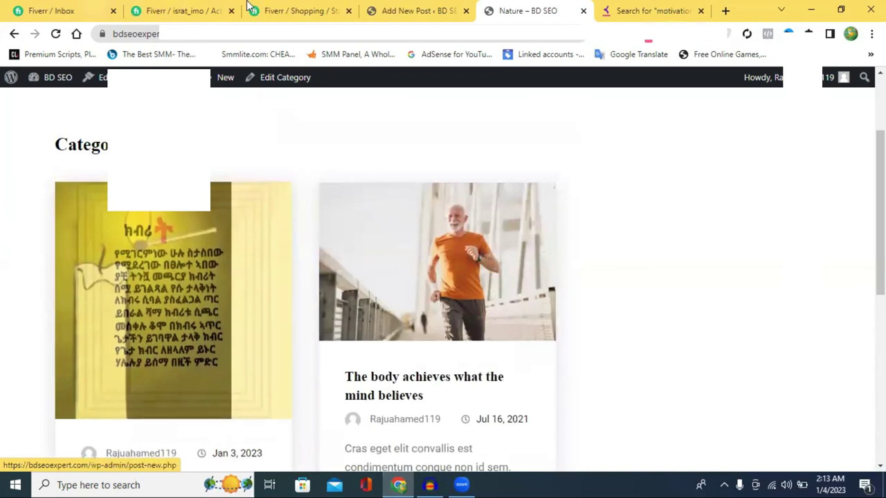
# Step: Switch to Fiverr and view the list of the buyer's past orders
pyautogui.click(291, 7)
pyautogui.click(220, 7)
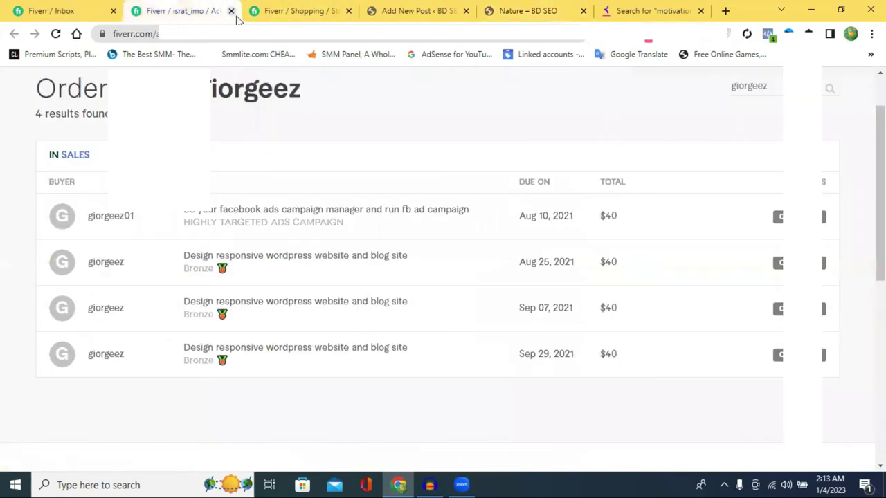